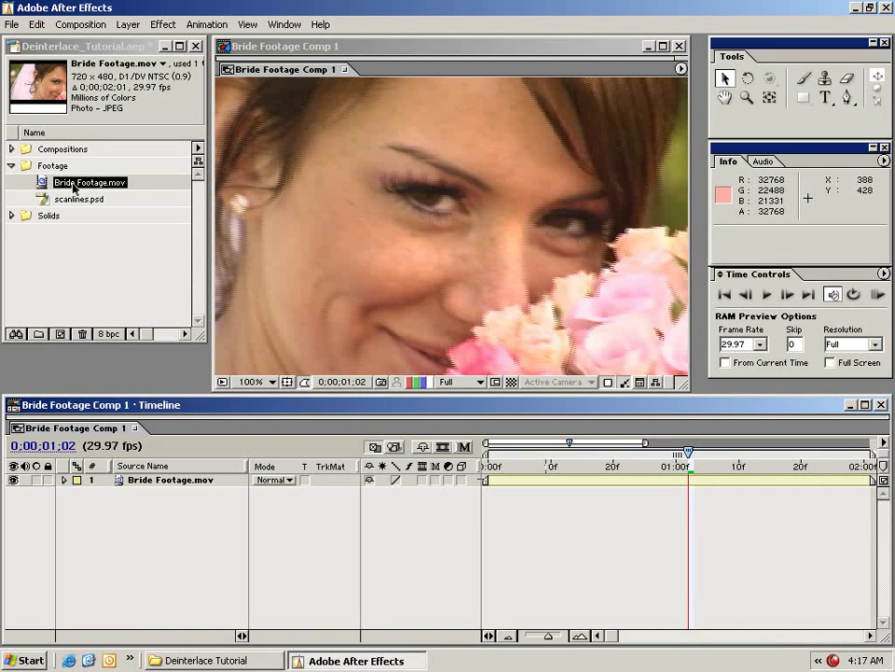
# Try Lower Field First field separation on Bride Footage.mov, then set it back to Off
pyautogui.rightClick(75, 188)
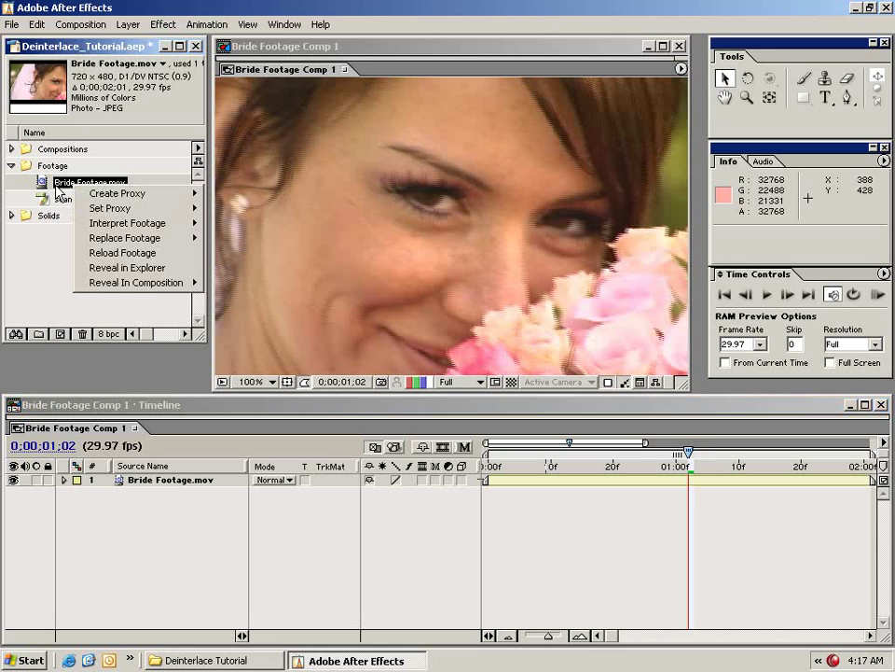
pyautogui.moveTo(114, 226)
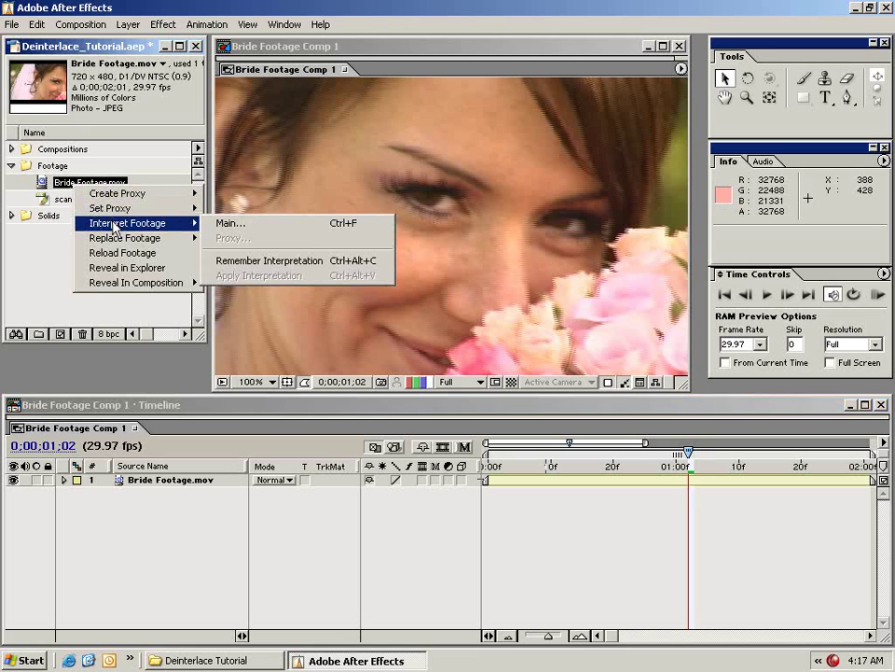
pyautogui.click(229, 223)
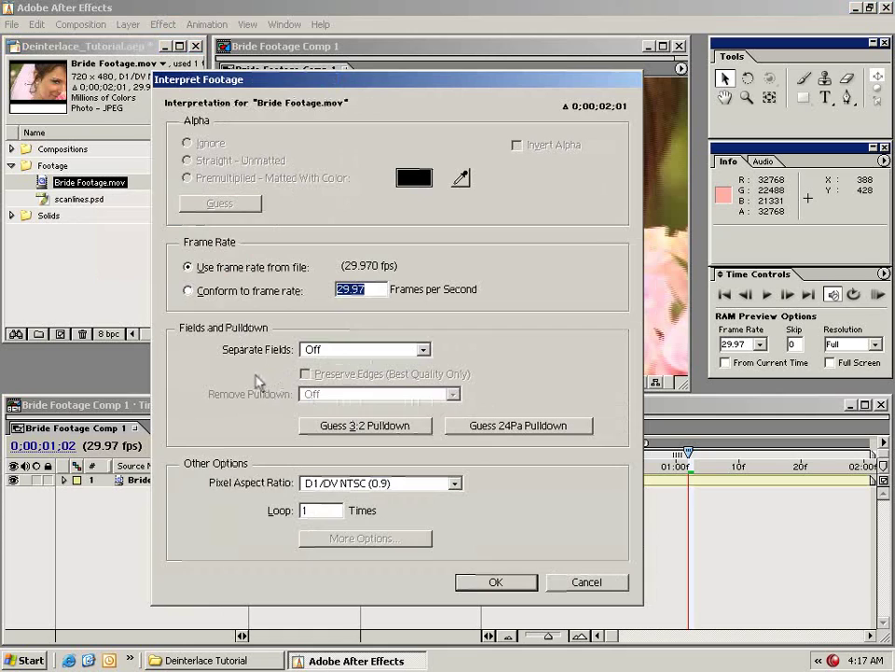
pyautogui.click(327, 351)
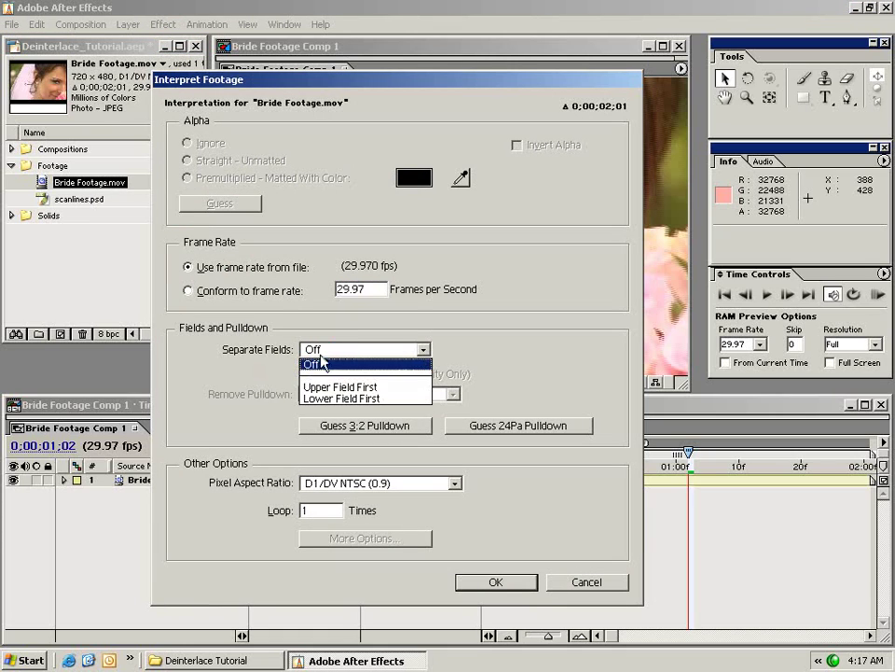
pyautogui.click(349, 401)
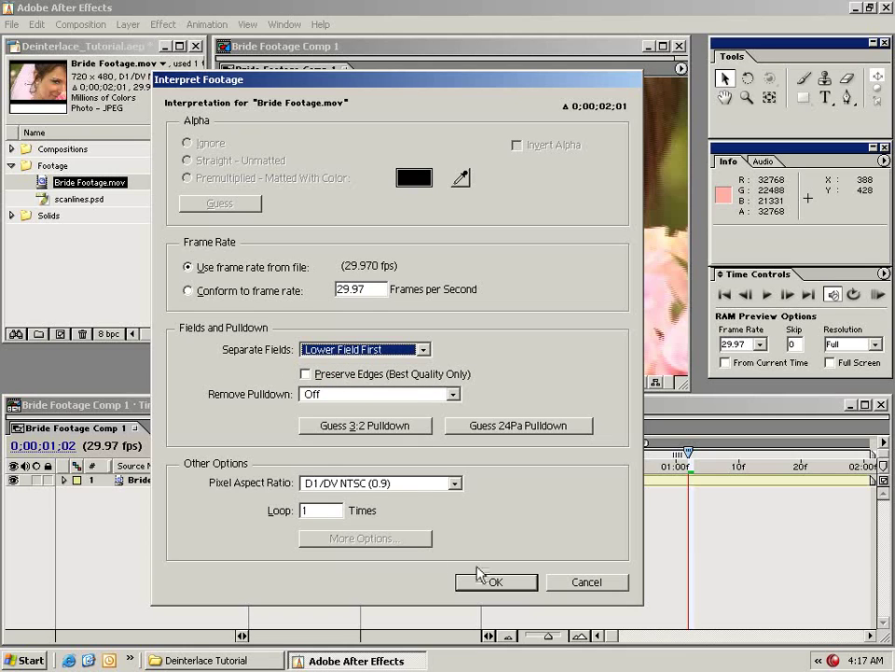
pyautogui.click(359, 350)
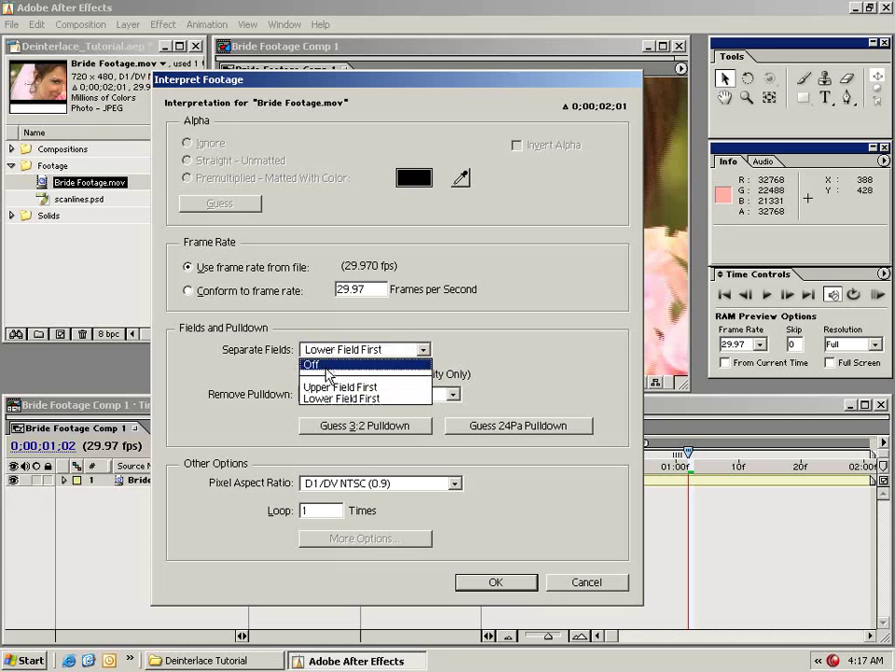
pyautogui.click(330, 366)
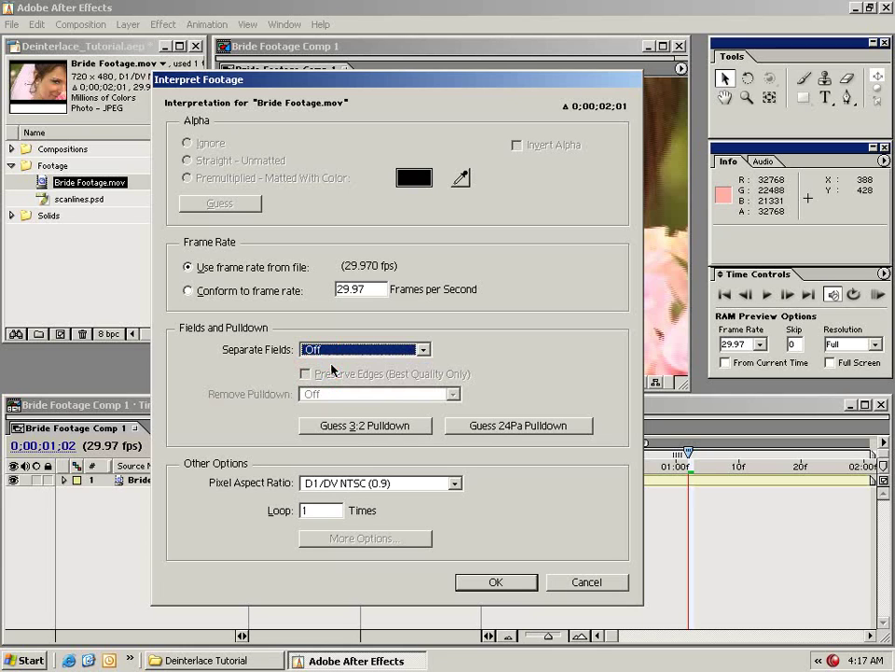
pyautogui.click(533, 580)
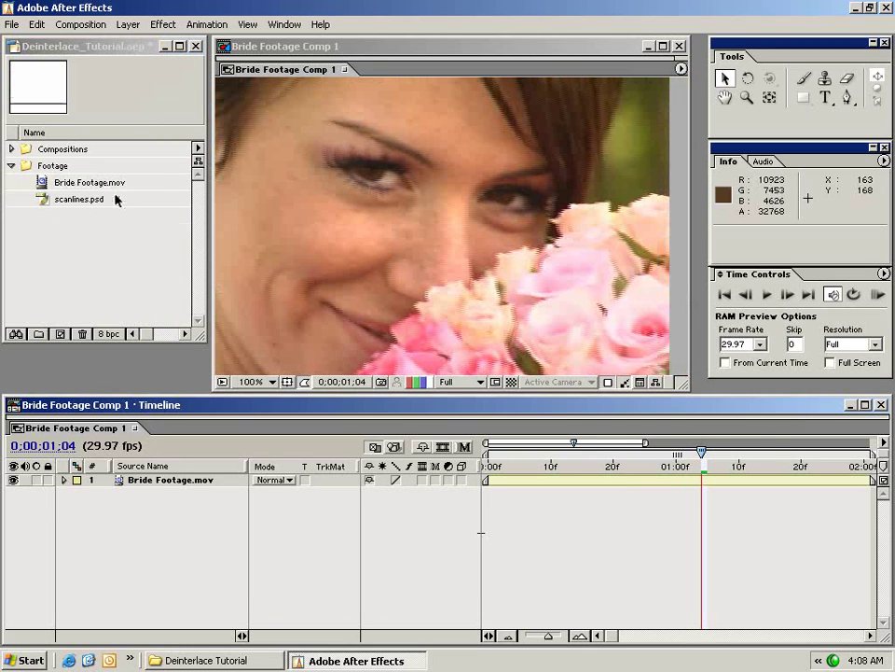
pyautogui.click(539, 520)
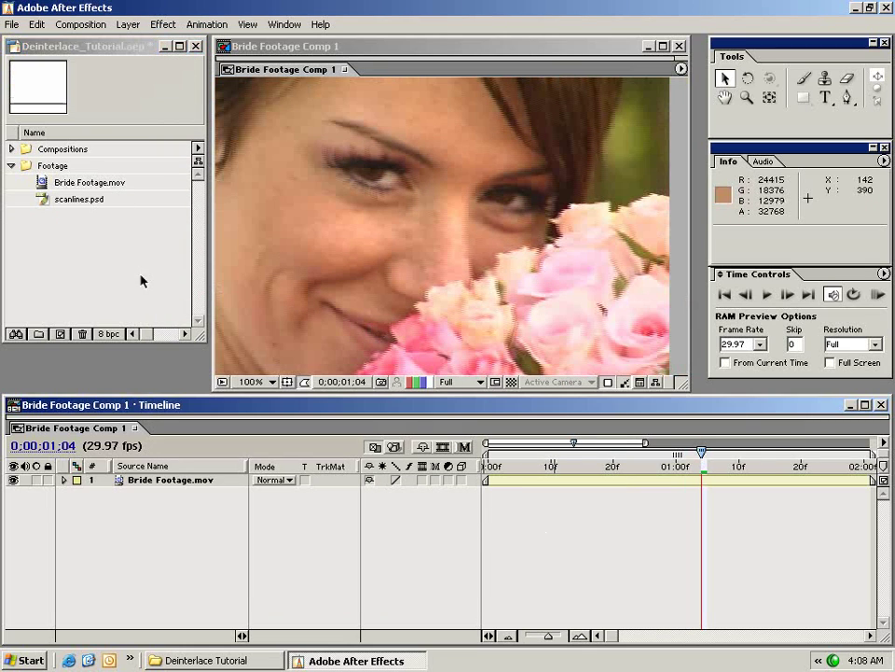
# Preview scanlines.psd in its own footage window, then close the preview
pyautogui.doubleClick(44, 199)
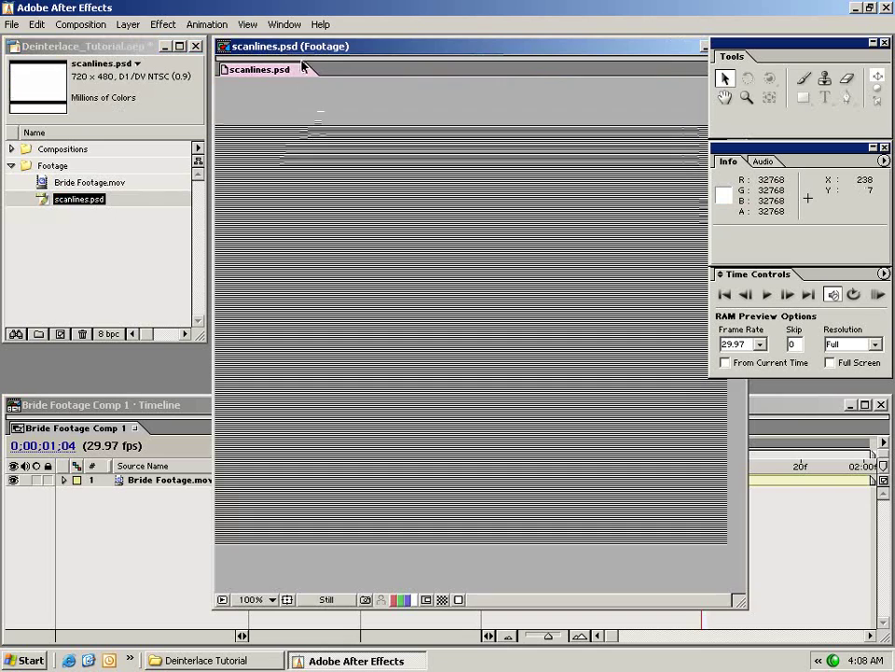
pyautogui.moveTo(359, 54); pyautogui.dragTo(328, 82)
pyautogui.click(263, 95)
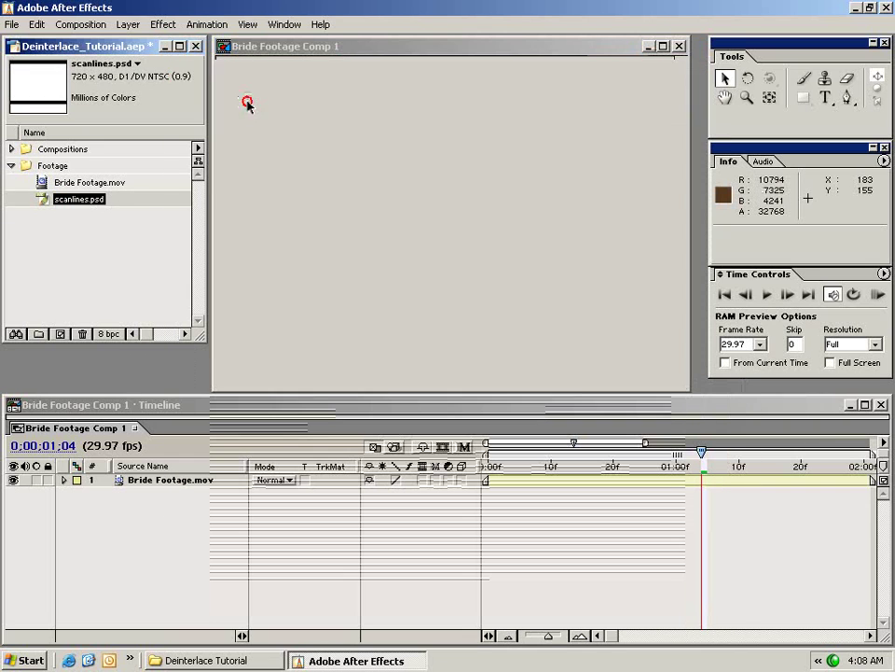
pyautogui.click(37, 206)
# Place scanlines.psd in the comp above Bride Footage.mov, with the time at 0;00;00;00
pyautogui.moveTo(45, 202); pyautogui.dragTo(446, 472)
pyautogui.click(523, 519)
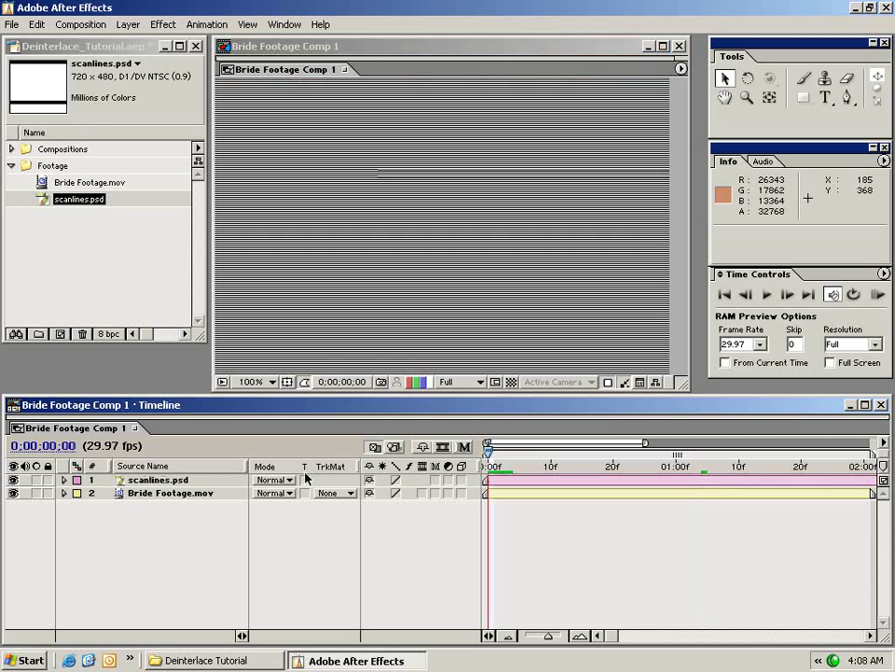
pyautogui.click(177, 494)
pyautogui.click(334, 492)
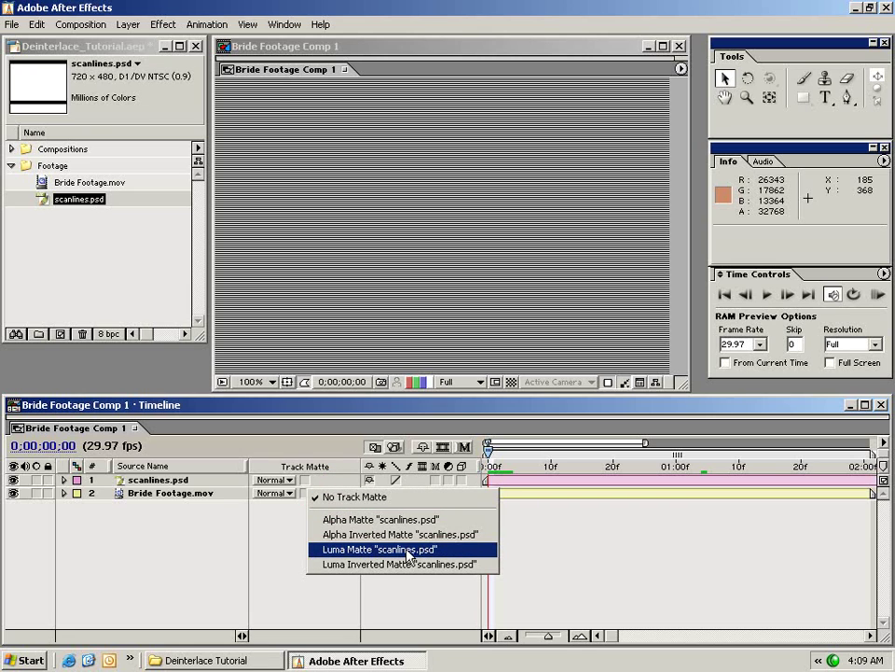
# Set Bride Footage.mov's track matte to Luma scanlines.psd, compare with Luma Inverted, then revert to Luma
pyautogui.click(457, 558)
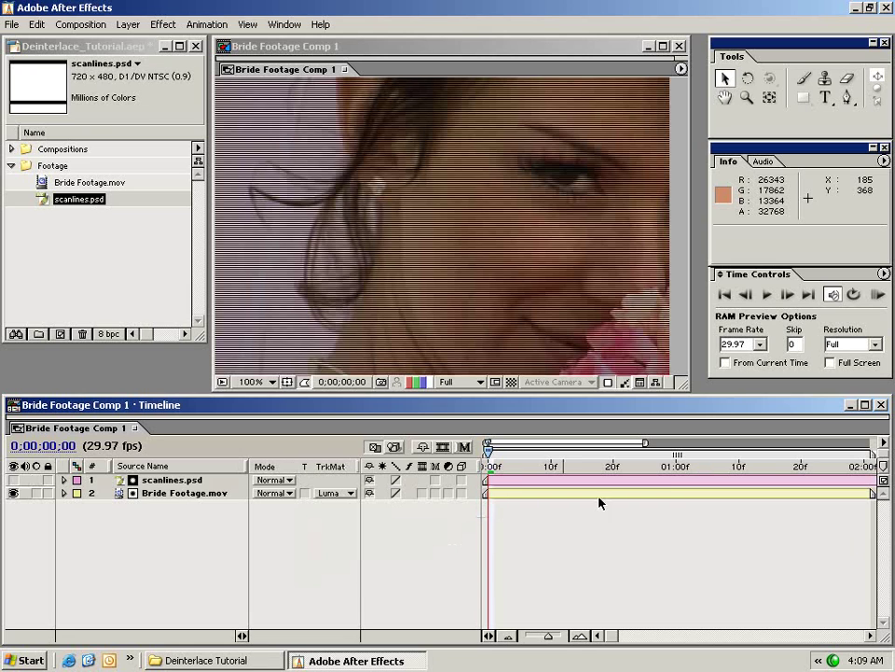
pyautogui.moveTo(406, 116); pyautogui.dragTo(439, 343)
pyautogui.moveTo(560, 276); pyautogui.dragTo(513, 169)
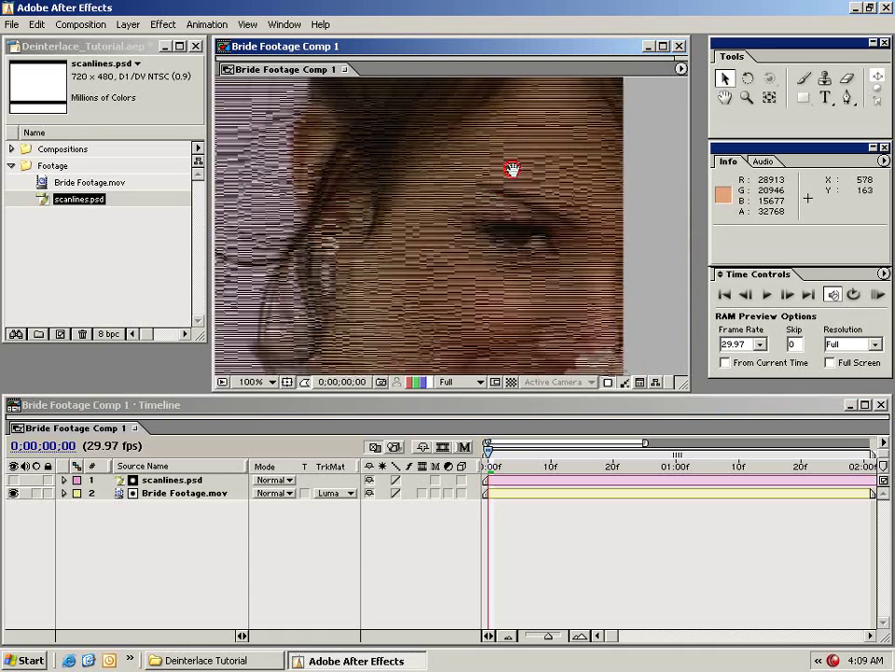
pyautogui.click(340, 494)
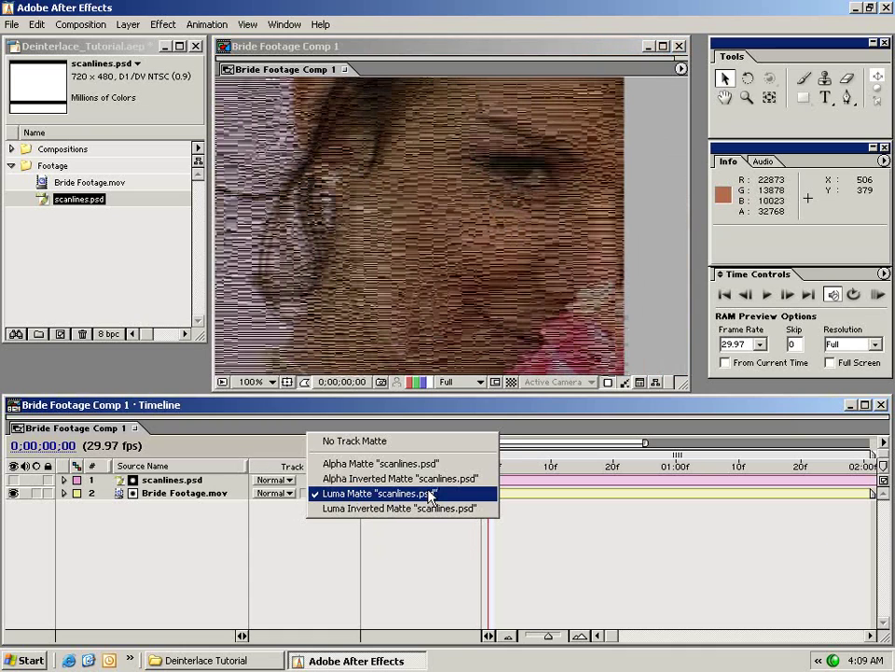
pyautogui.click(414, 509)
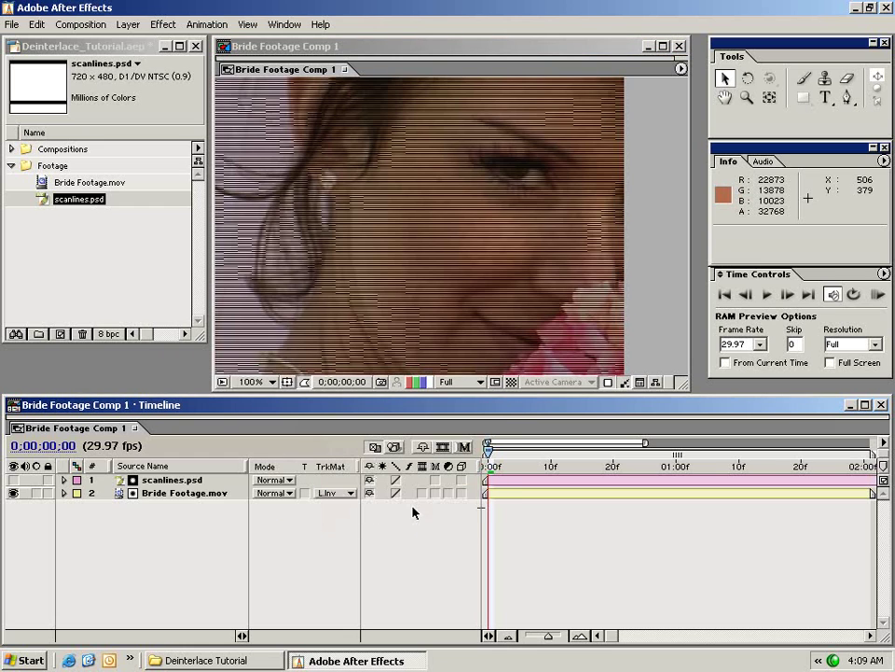
pyautogui.moveTo(382, 200); pyautogui.dragTo(432, 304)
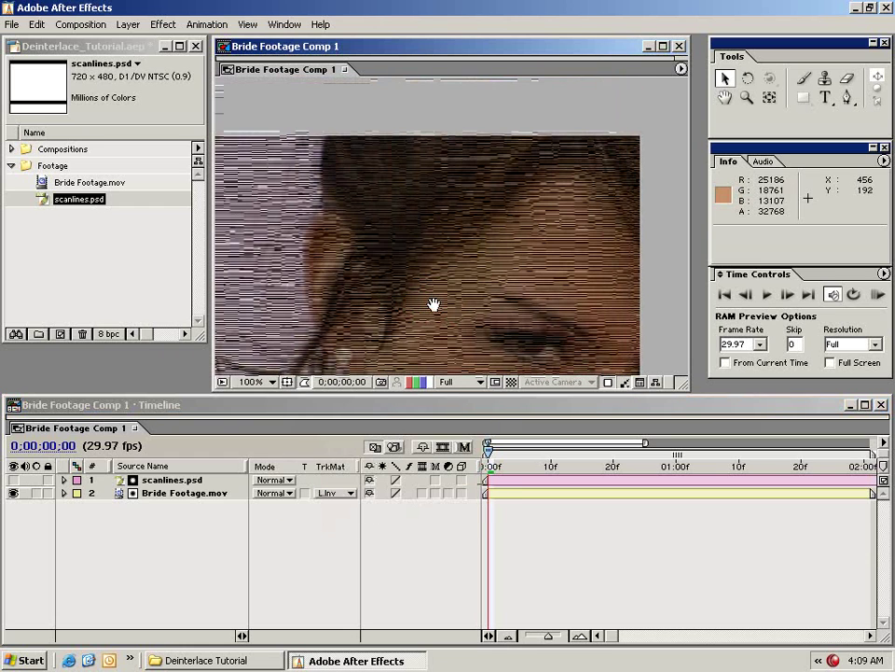
pyautogui.click(339, 493)
pyautogui.click(359, 478)
# Toggle the transparency grid on and off, then select both the Bride Footage.mov and scanlines.psd layers
pyautogui.moveTo(423, 150); pyautogui.dragTo(336, 255)
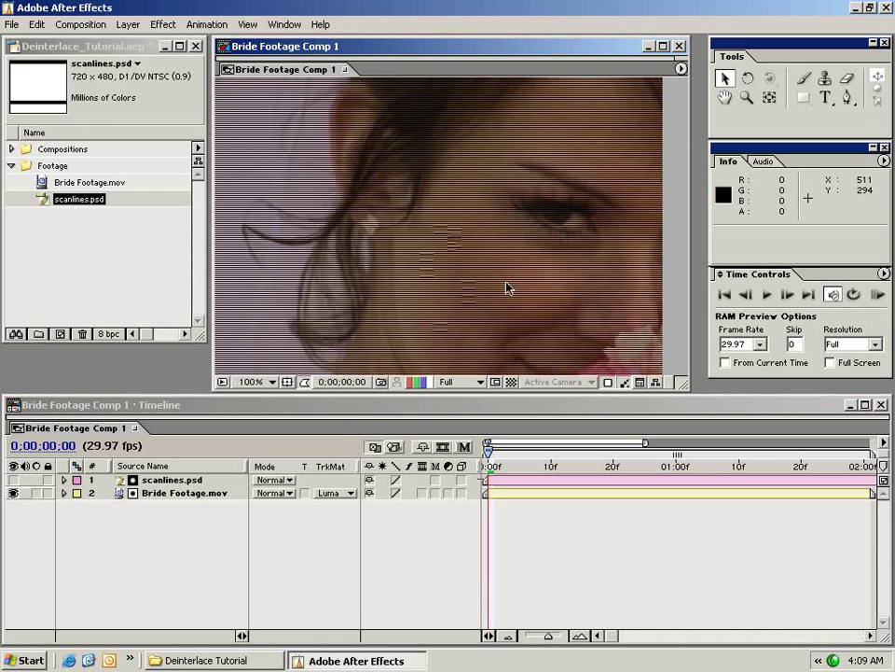
pyautogui.click(511, 382)
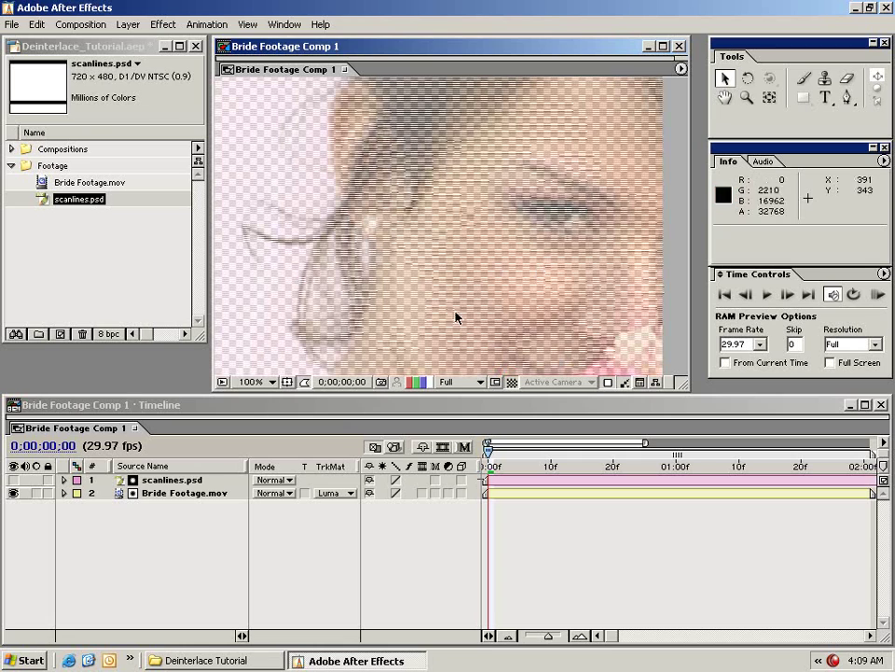
pyautogui.click(511, 382)
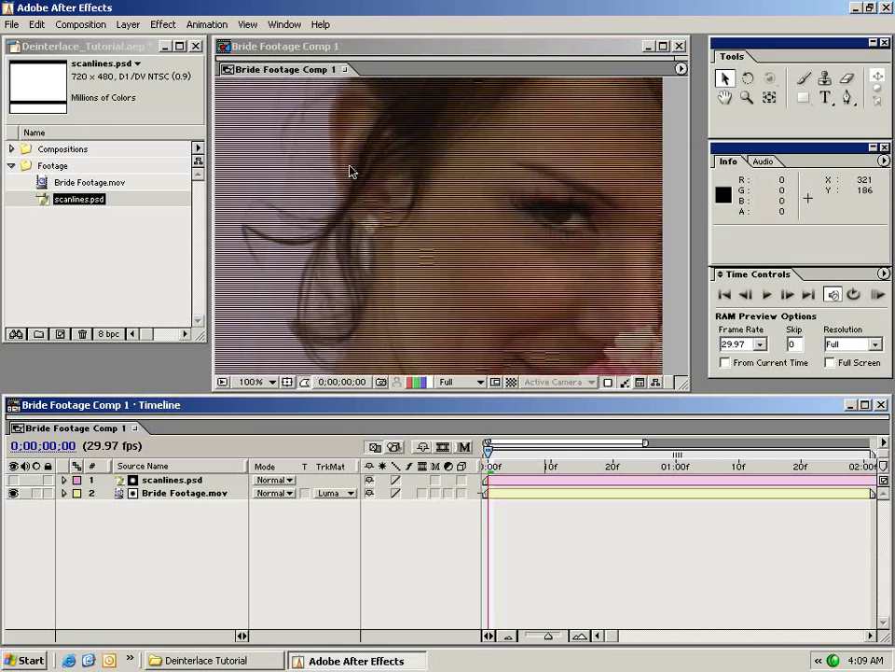
pyautogui.moveTo(484, 295); pyautogui.dragTo(479, 240)
pyautogui.click(519, 480)
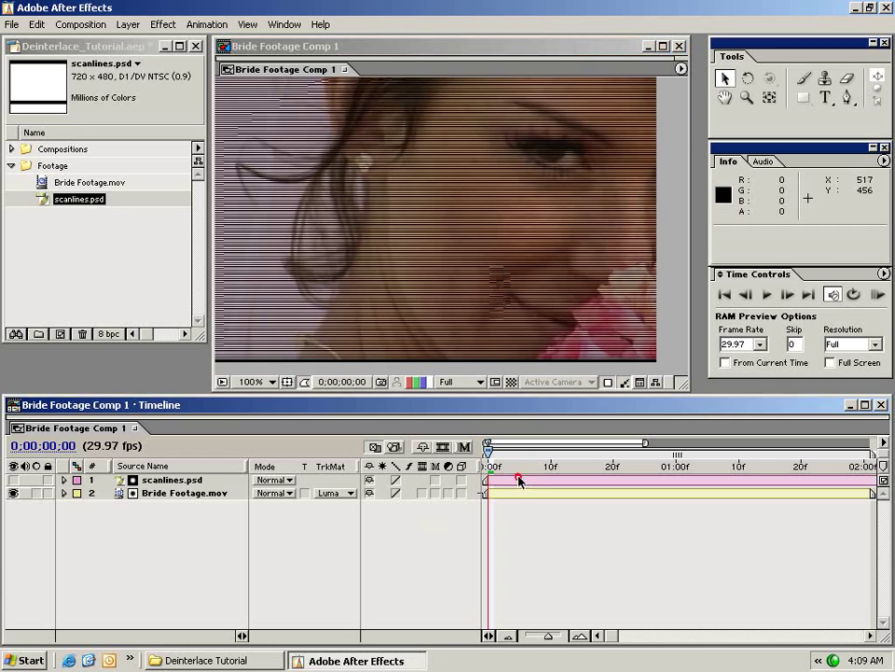
pyautogui.hotkey('ctrl', 'shift', 'a')
pyautogui.click(504, 498)
pyautogui.keyDown('shift'); pyautogui.click(512, 481); pyautogui.keyUp('shift')
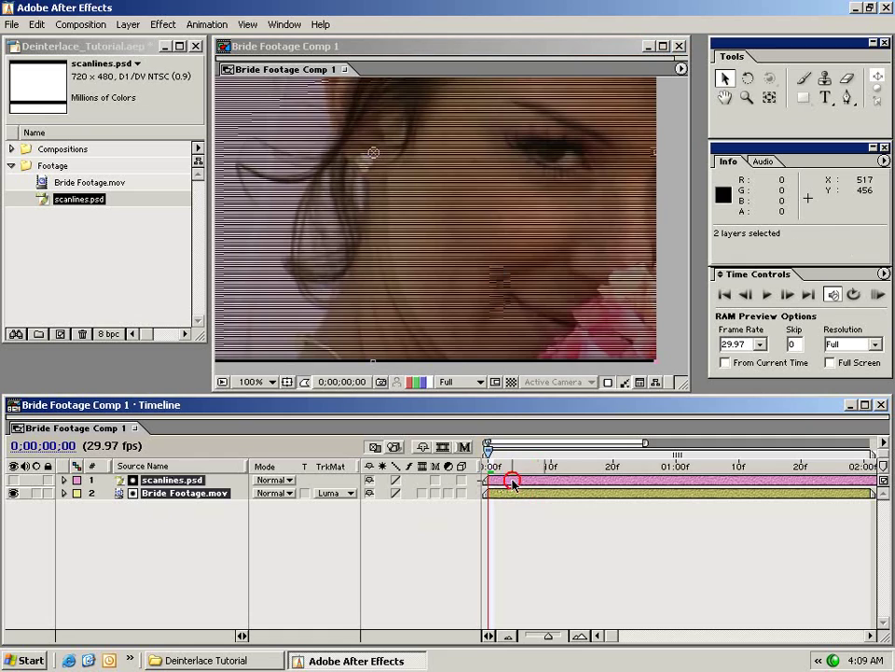
# Pre-compose the two selected layers into a new comp named 'Deinterlace Comp'
pyautogui.click(129, 24)
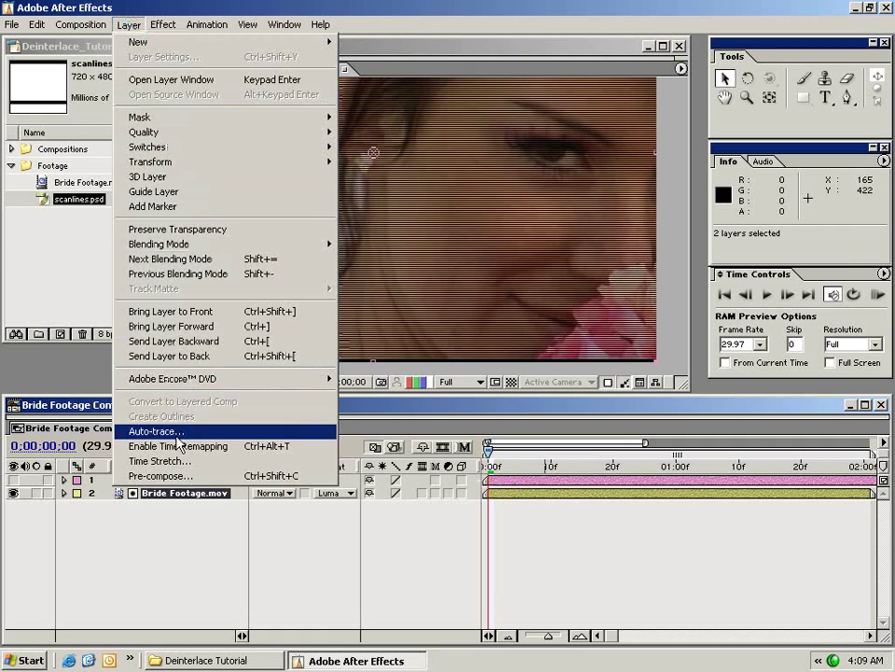
pyautogui.click(161, 476)
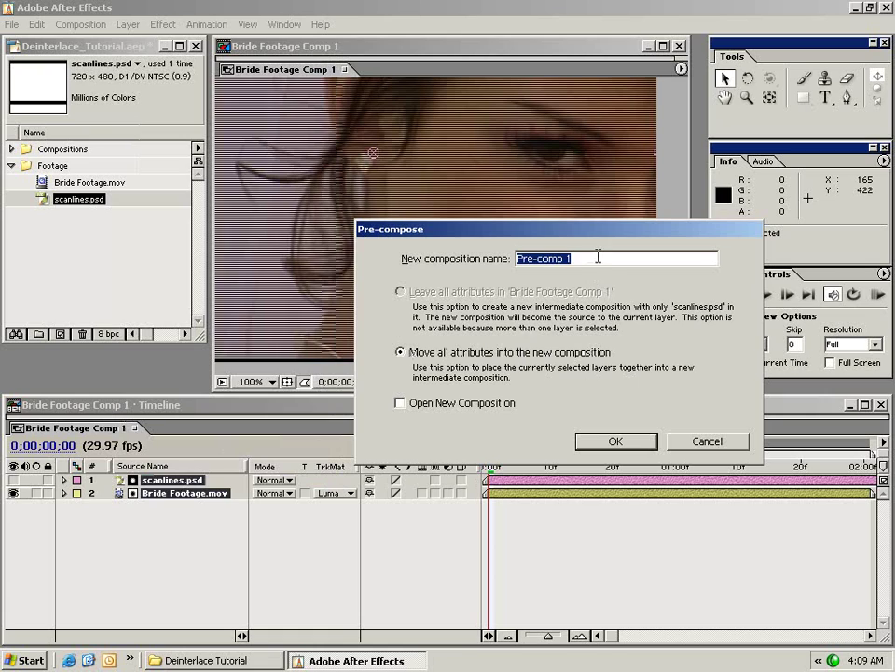
pyautogui.write('Deinterlace C')
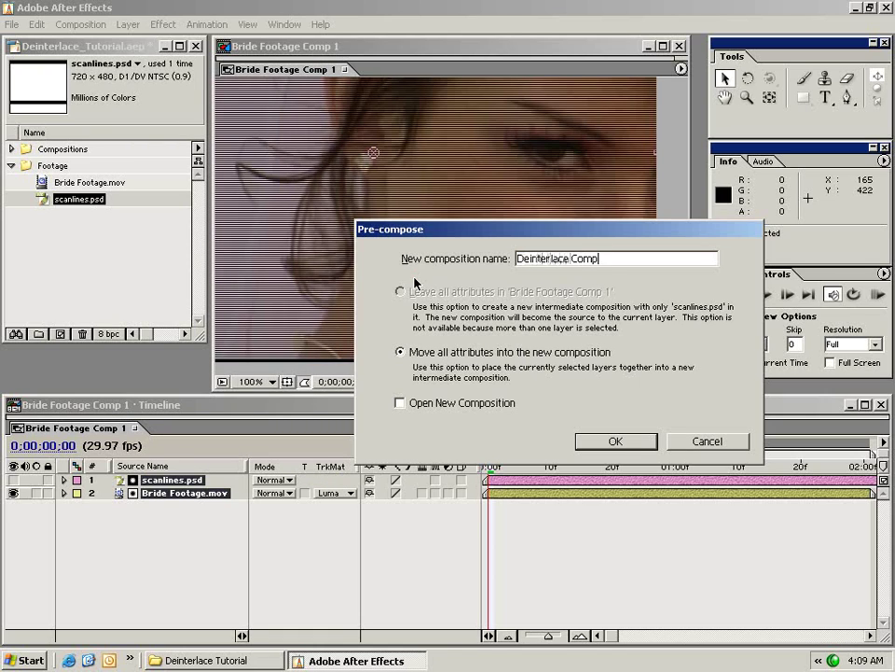
pyautogui.write('omp')
pyautogui.click(616, 442)
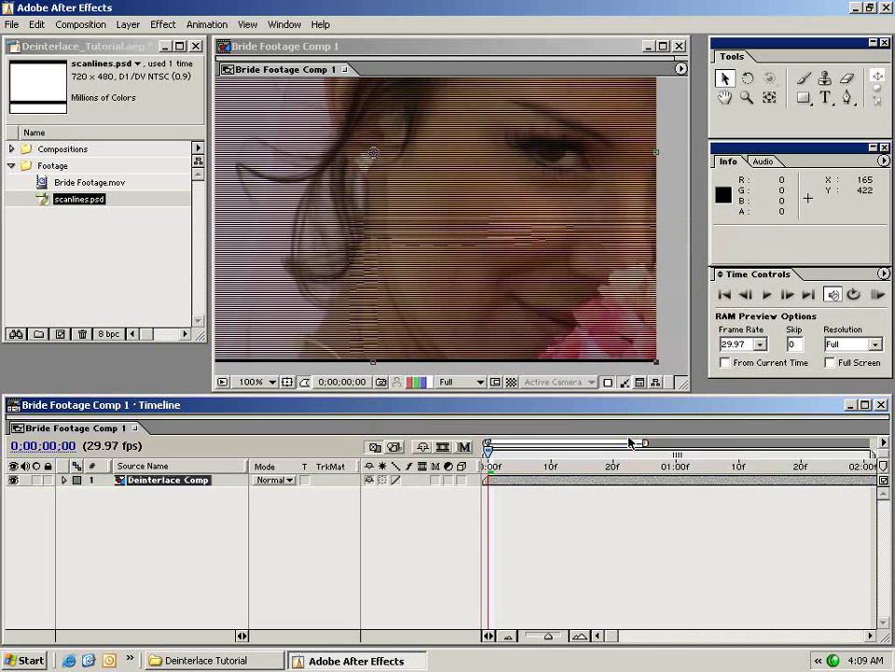
pyautogui.moveTo(490, 439); pyautogui.dragTo(463, 469)
pyautogui.click(516, 479)
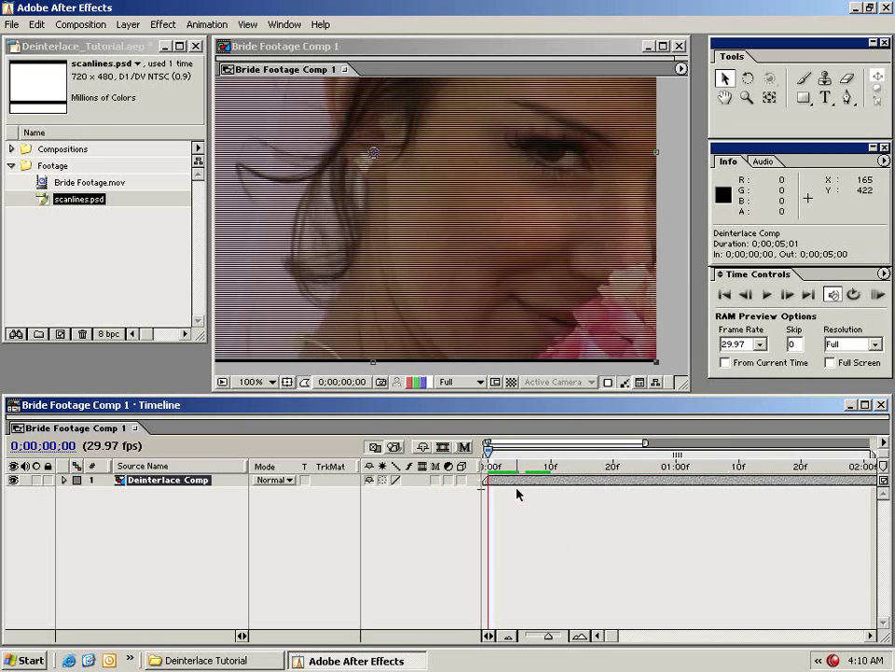
# Duplicate the Deinterlace Comp layer and select the lower copy
pyautogui.click(37, 24)
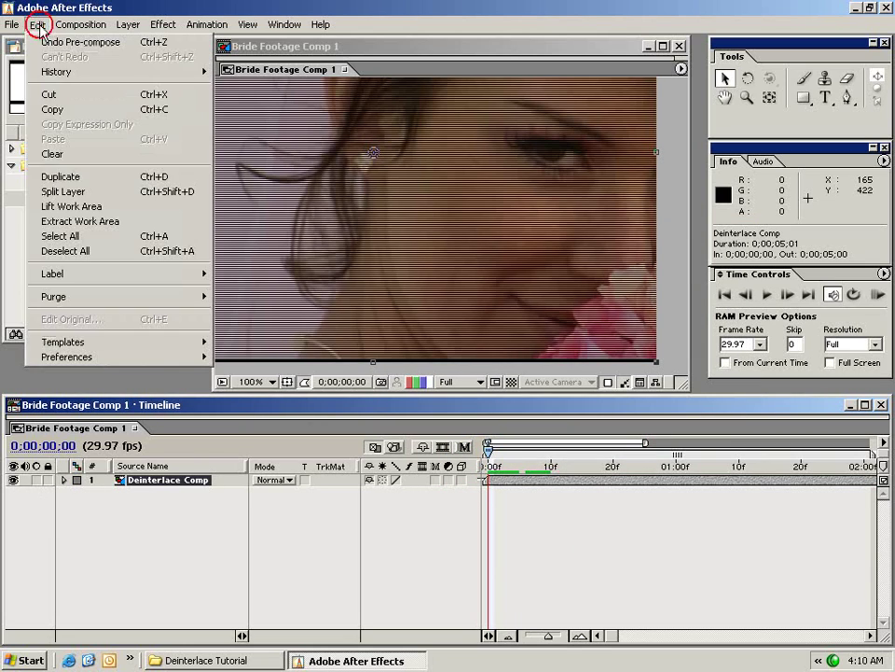
pyautogui.click(113, 177)
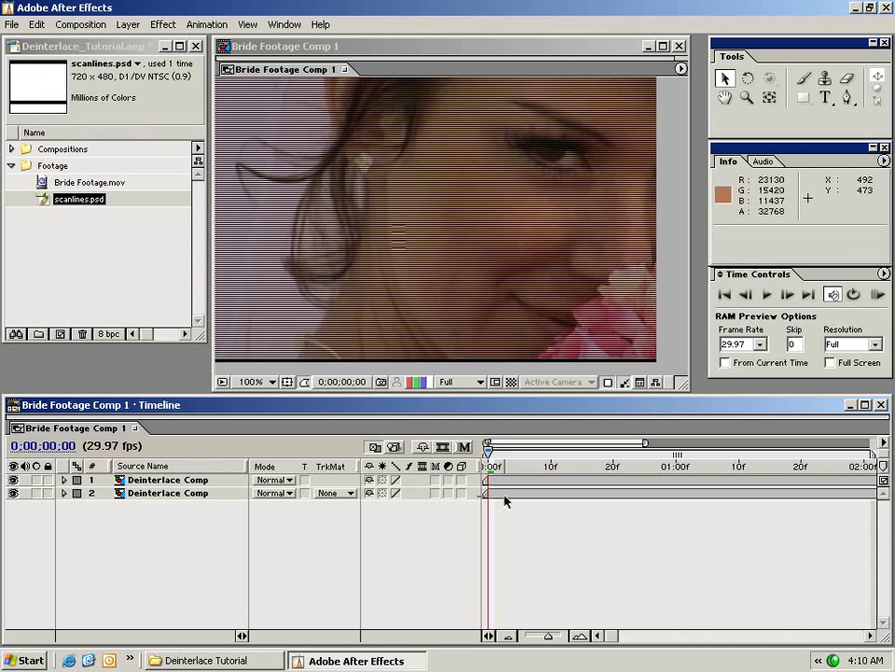
pyautogui.click(157, 495)
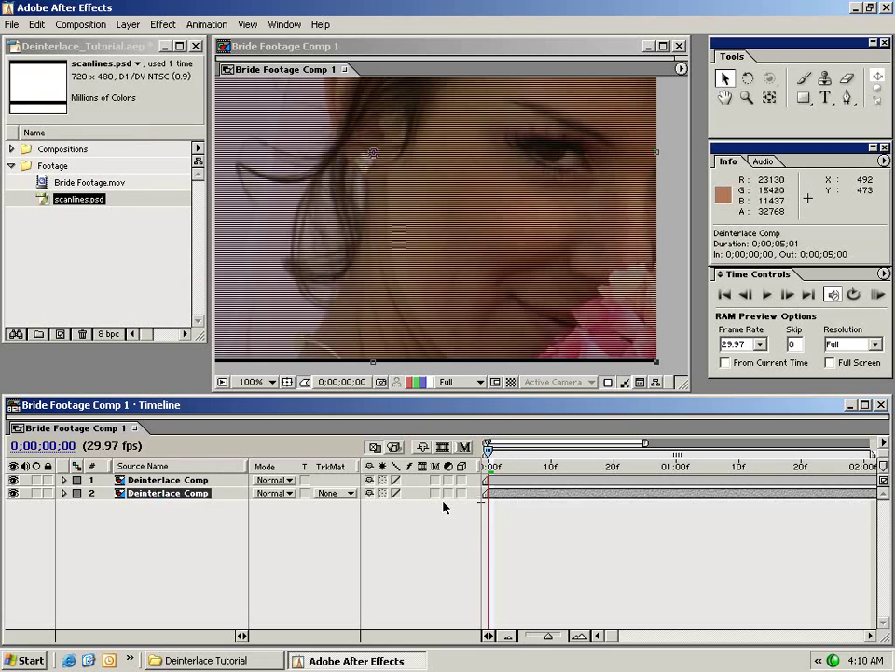
# Apply Directional Blur to the lower Deinterlace Comp layer with Blur Length 1
pyautogui.click(160, 24)
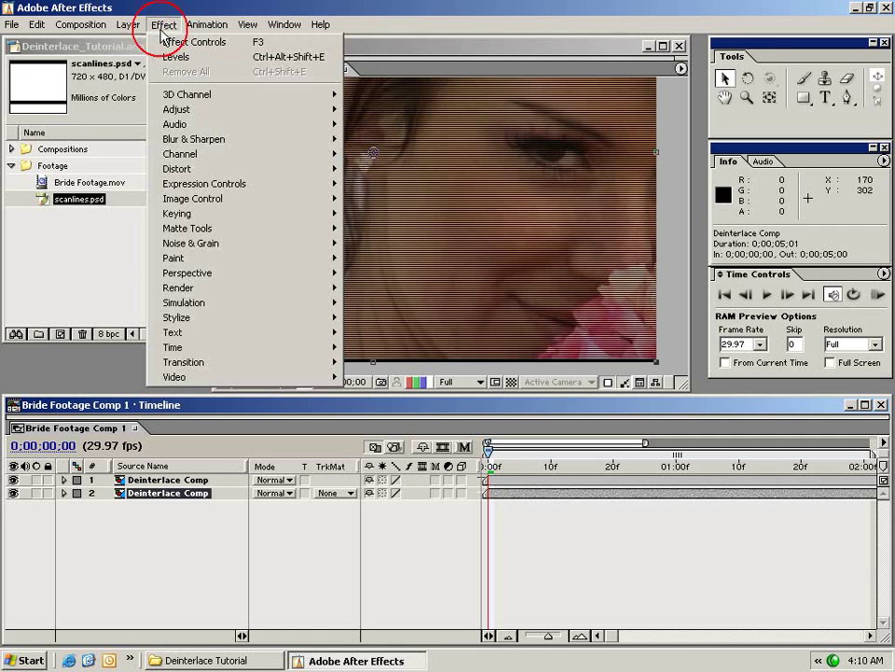
pyautogui.moveTo(205, 140)
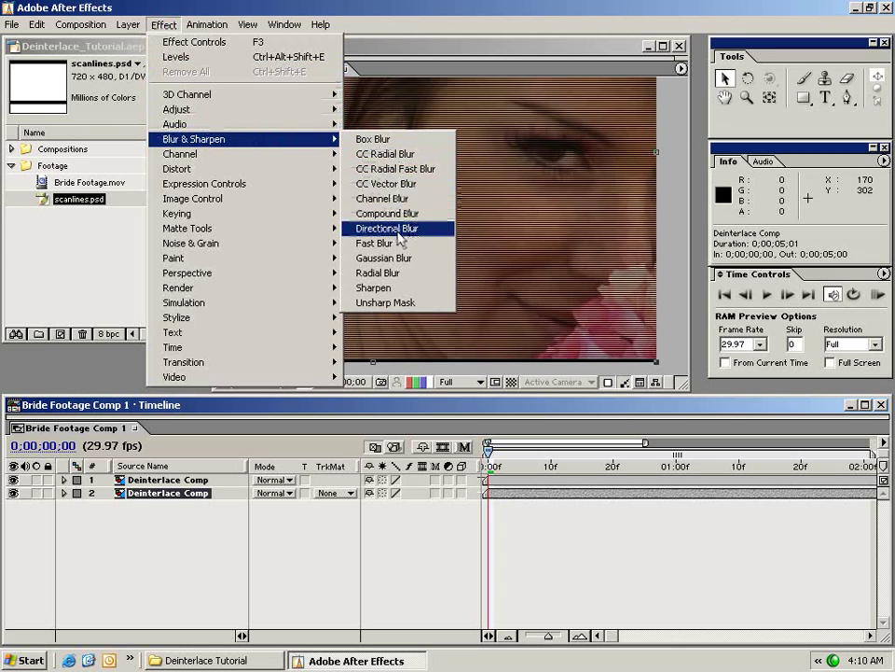
pyautogui.click(448, 237)
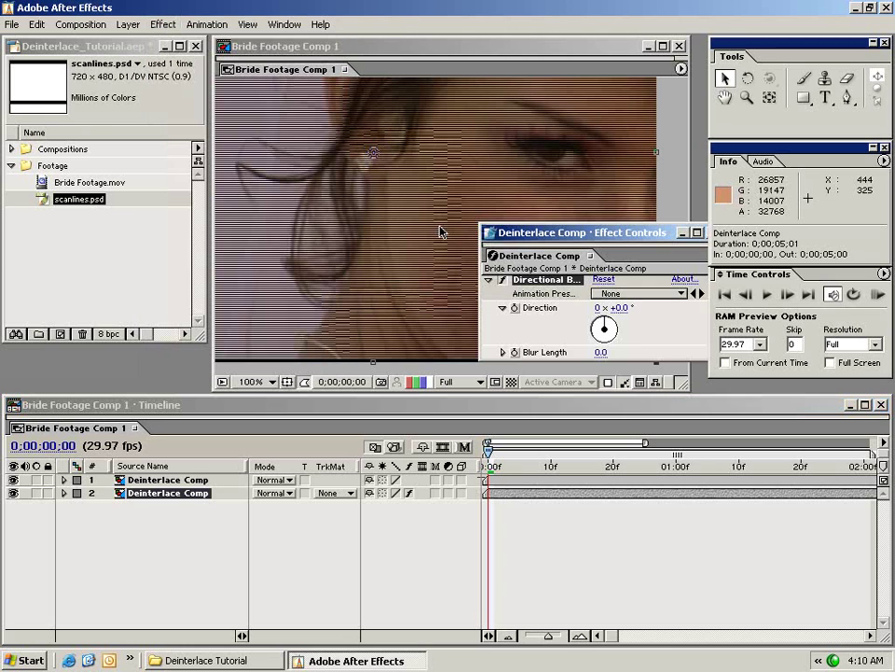
pyautogui.moveTo(532, 232); pyautogui.dragTo(443, 230)
pyautogui.moveTo(552, 362); pyautogui.dragTo(552, 498)
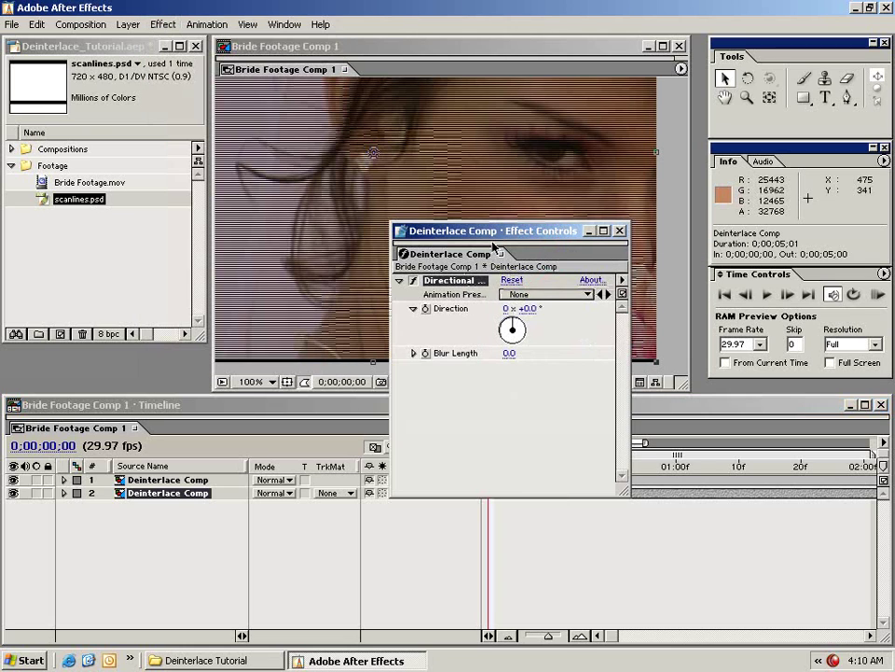
pyautogui.moveTo(540, 233); pyautogui.dragTo(804, 391)
pyautogui.click(767, 514)
pyautogui.write('1')
pyautogui.press('Return')
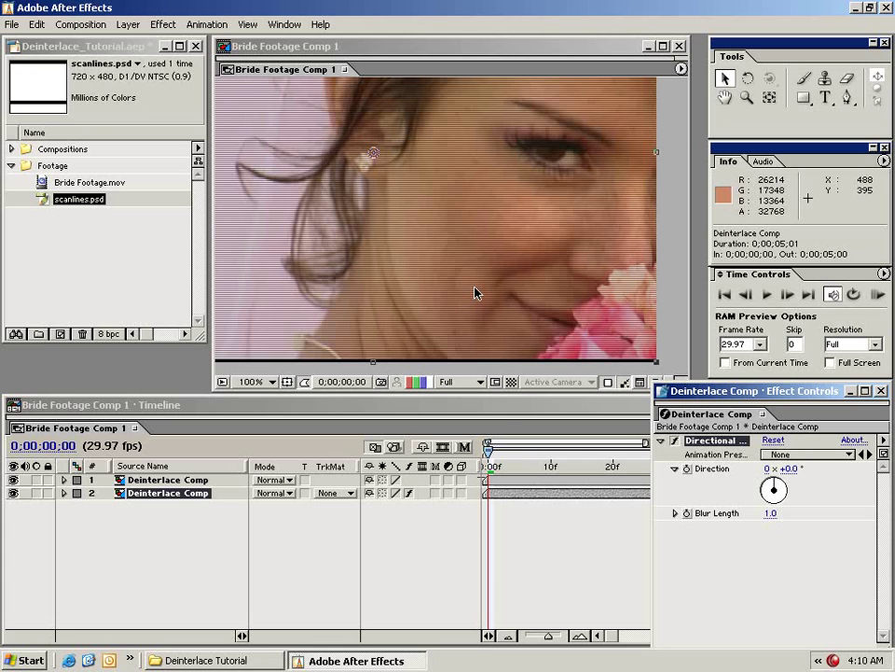
# Check the blurred result against the transparency grid, then reselect the lower Deinterlace Comp layer
pyautogui.click(512, 381)
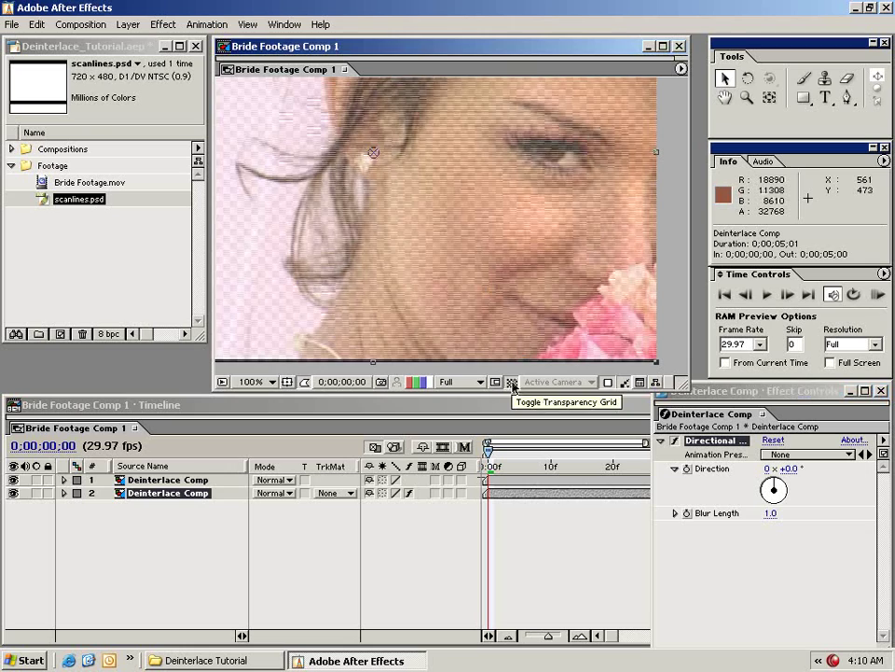
pyautogui.click(512, 381)
pyautogui.click(737, 390)
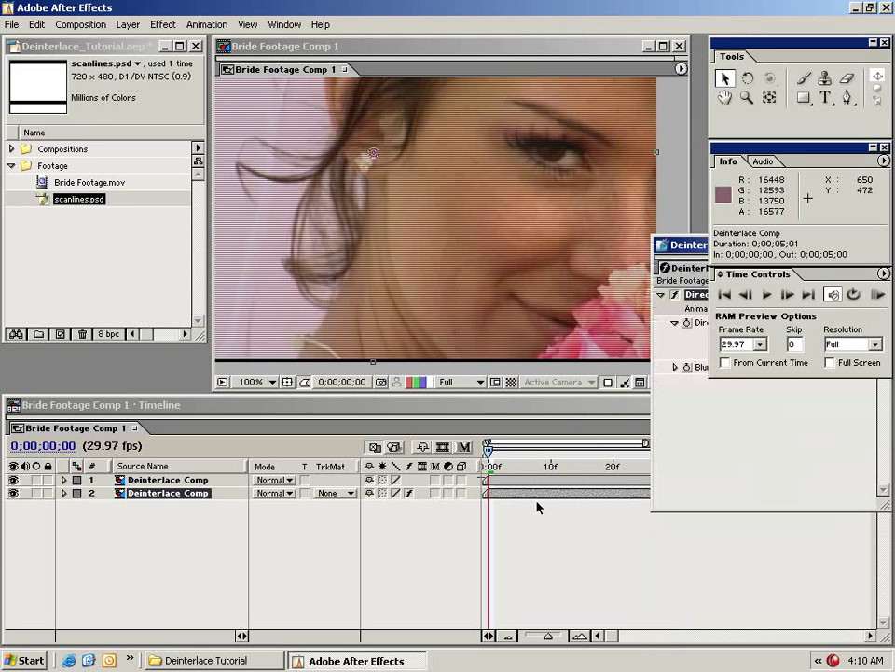
pyautogui.click(132, 520)
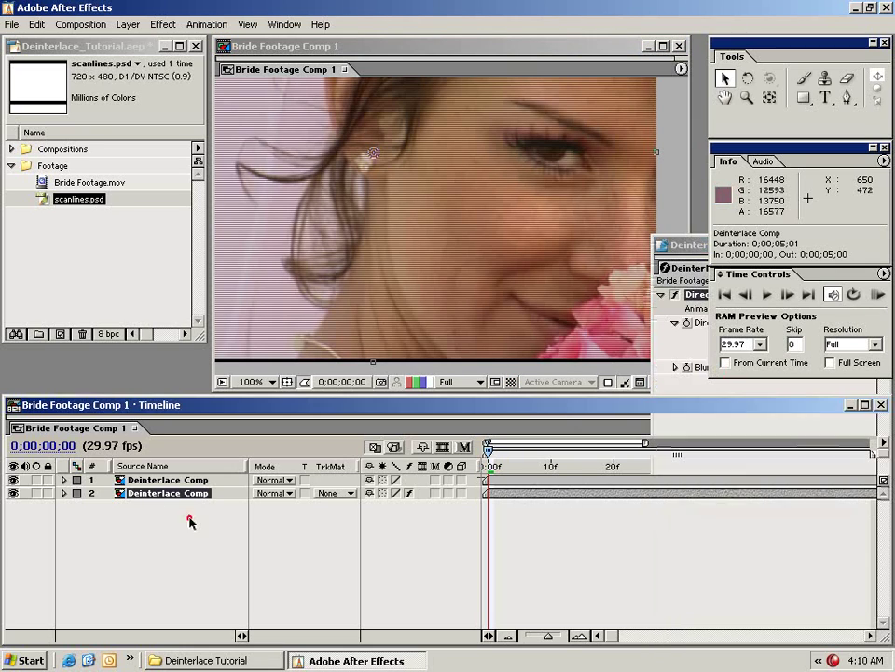
pyautogui.click(511, 495)
# Apply Levels to the lower Deinterlace Comp layer on the Alpha channel, lowering Input White to about 8481
pyautogui.click(163, 25)
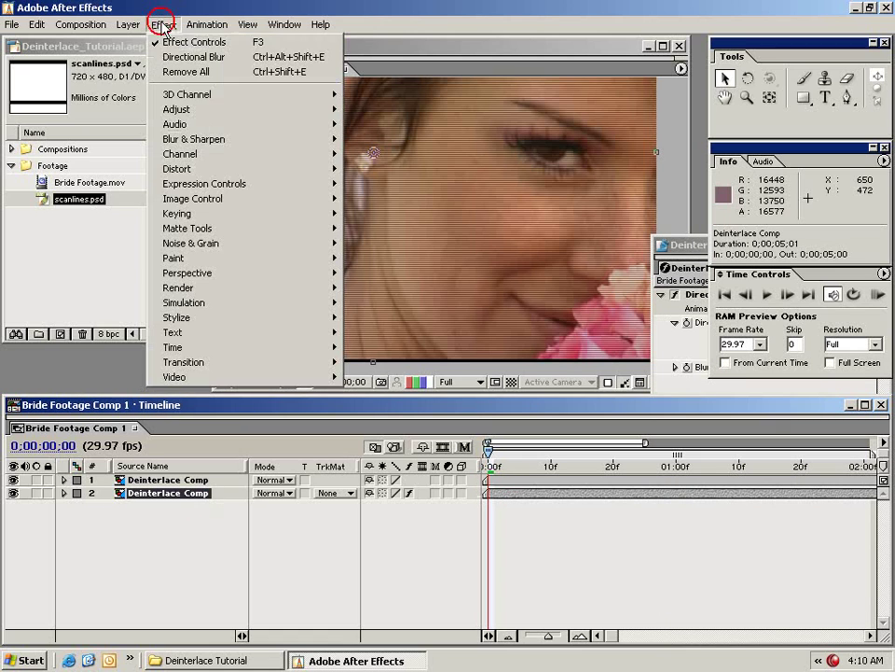
pyautogui.moveTo(194, 112)
pyautogui.click(384, 271)
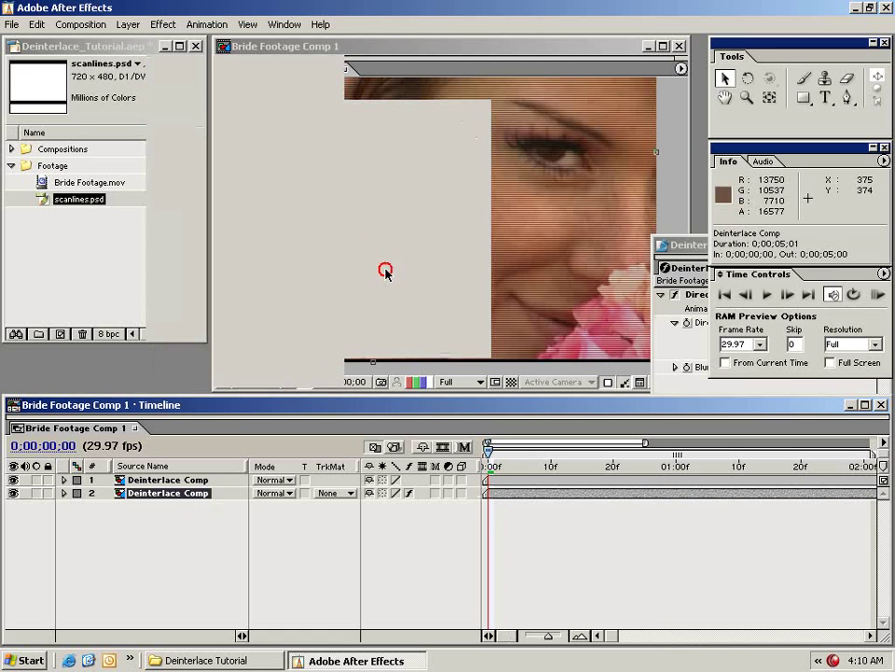
pyautogui.moveTo(659, 262); pyautogui.dragTo(284, 340)
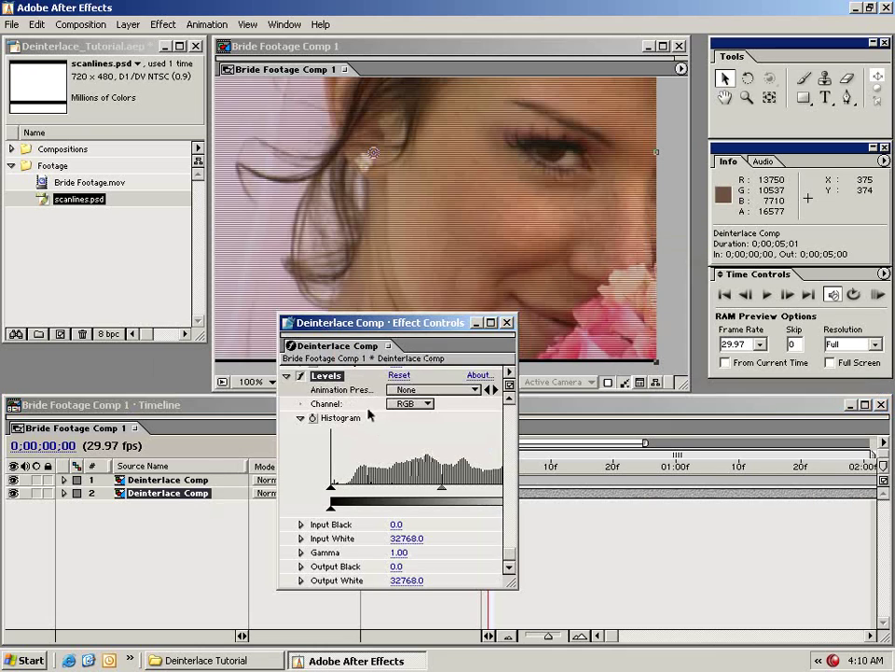
pyautogui.click(410, 403)
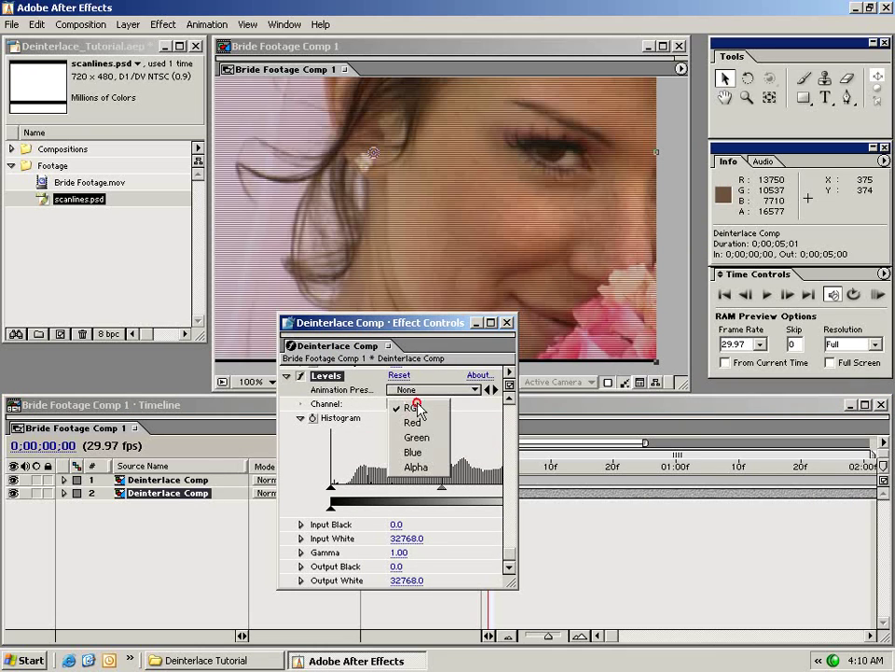
pyautogui.click(416, 468)
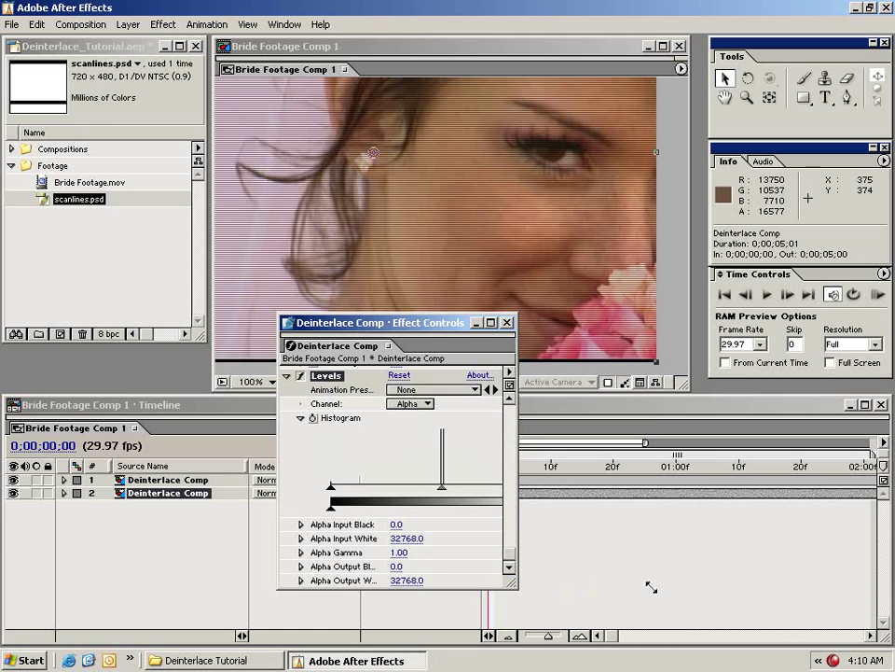
pyautogui.moveTo(651, 587); pyautogui.dragTo(659, 590)
pyautogui.moveTo(554, 495); pyautogui.dragTo(389, 501)
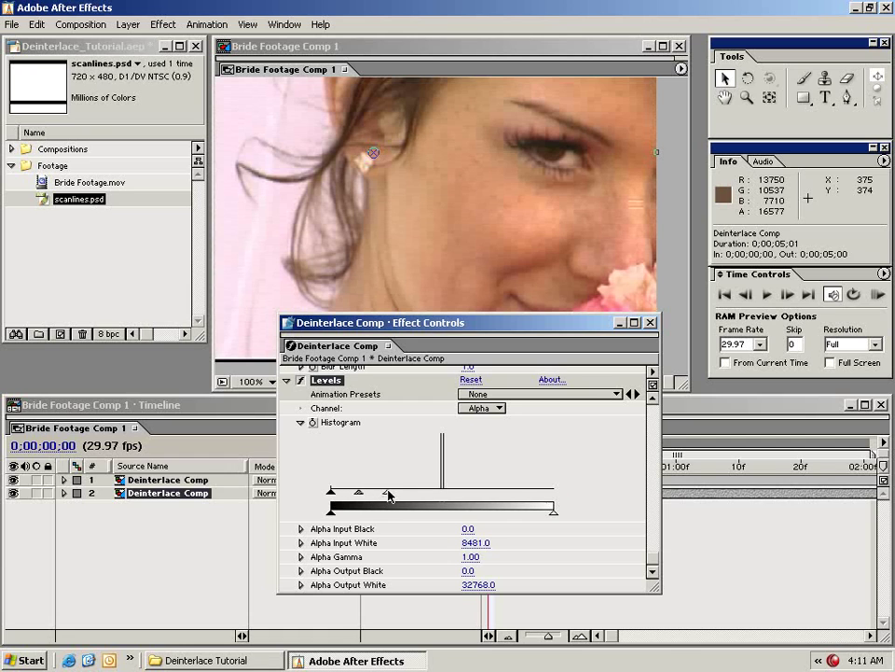
pyautogui.moveTo(654, 588); pyautogui.dragTo(513, 486)
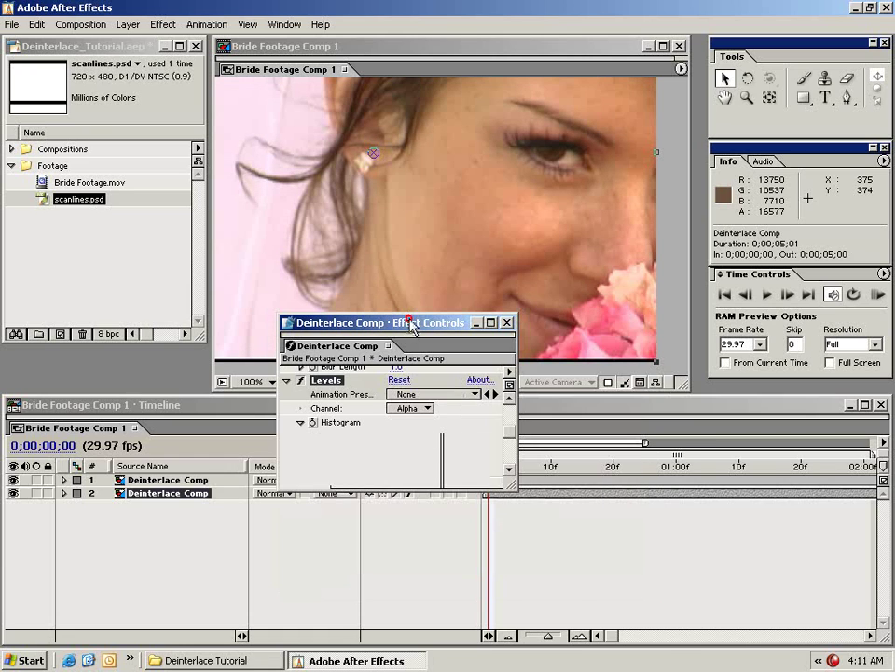
pyautogui.moveTo(414, 325); pyautogui.dragTo(639, 520)
pyautogui.moveTo(371, 151); pyautogui.dragTo(462, 326)
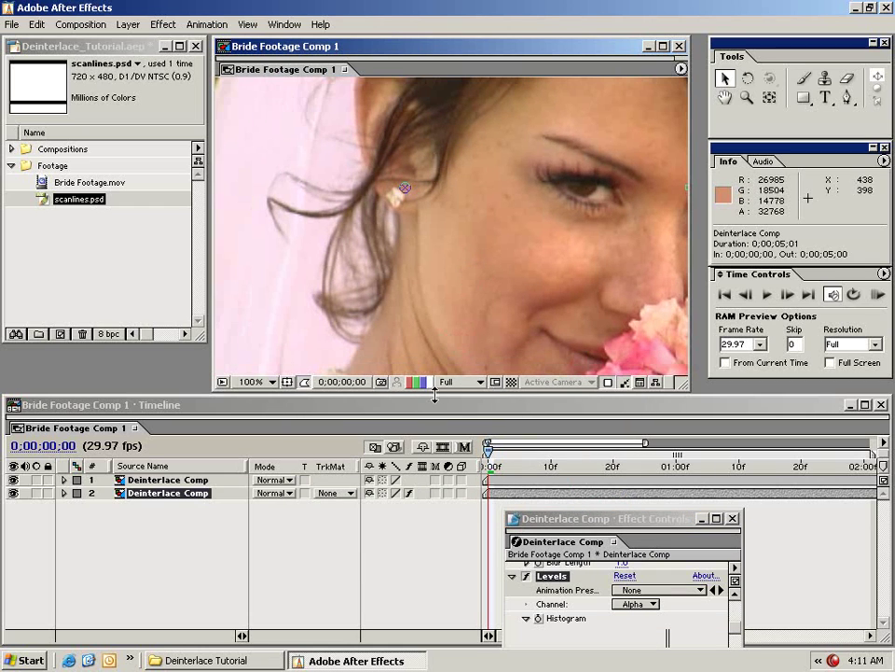
pyautogui.moveTo(524, 340); pyautogui.dragTo(517, 271)
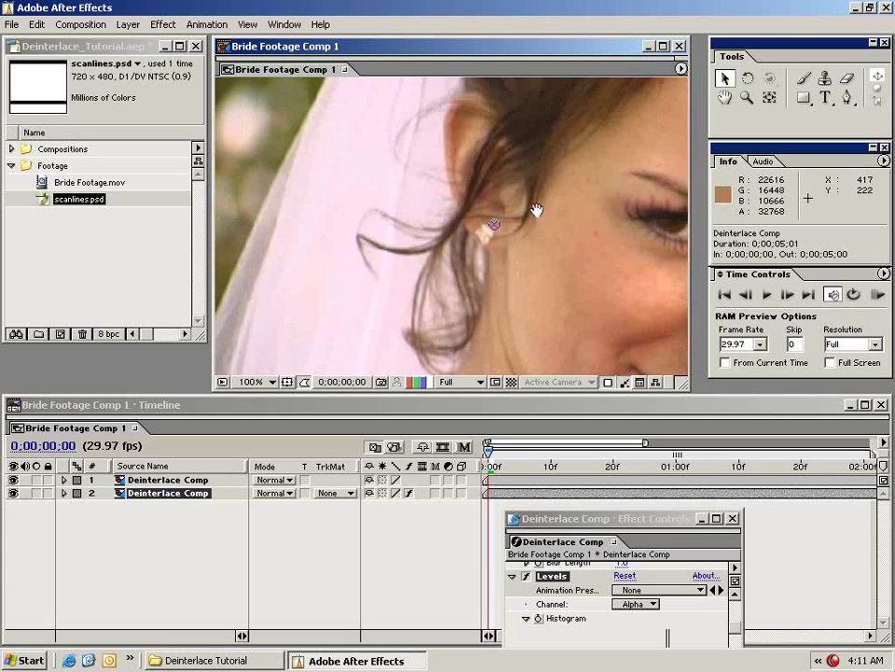
pyautogui.moveTo(469, 182); pyautogui.dragTo(424, 207)
pyautogui.moveTo(437, 275); pyautogui.dragTo(446, 280)
pyautogui.press('.')
pyautogui.moveTo(550, 286); pyautogui.dragTo(516, 192)
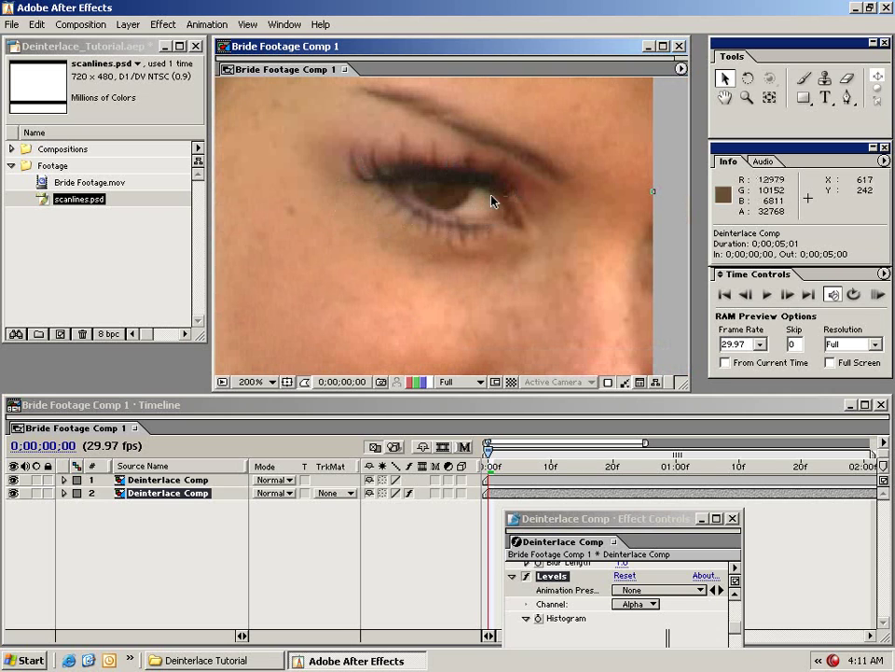
pyautogui.press(',')
pyautogui.click(487, 466)
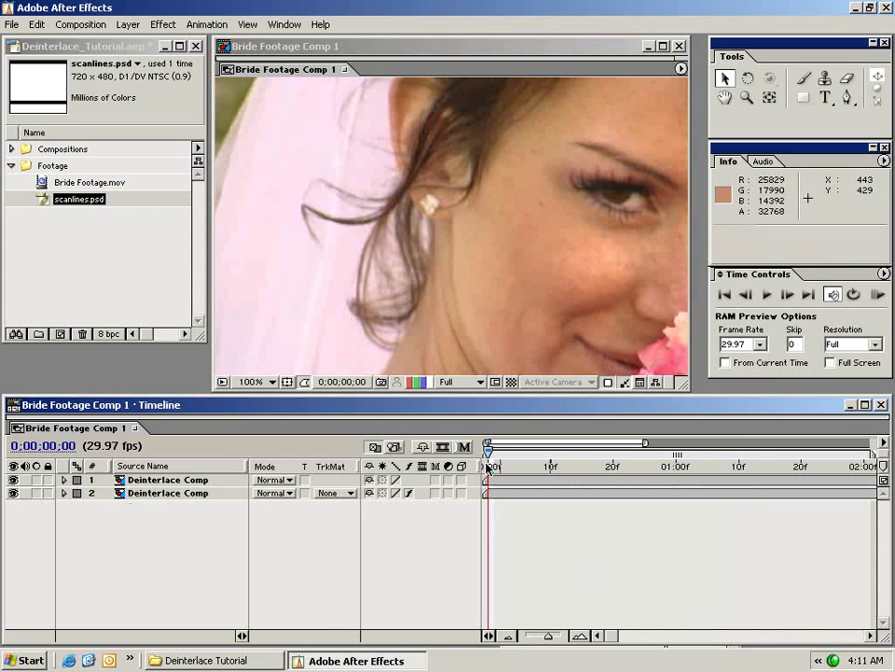
pyautogui.moveTo(487, 467); pyautogui.dragTo(658, 468)
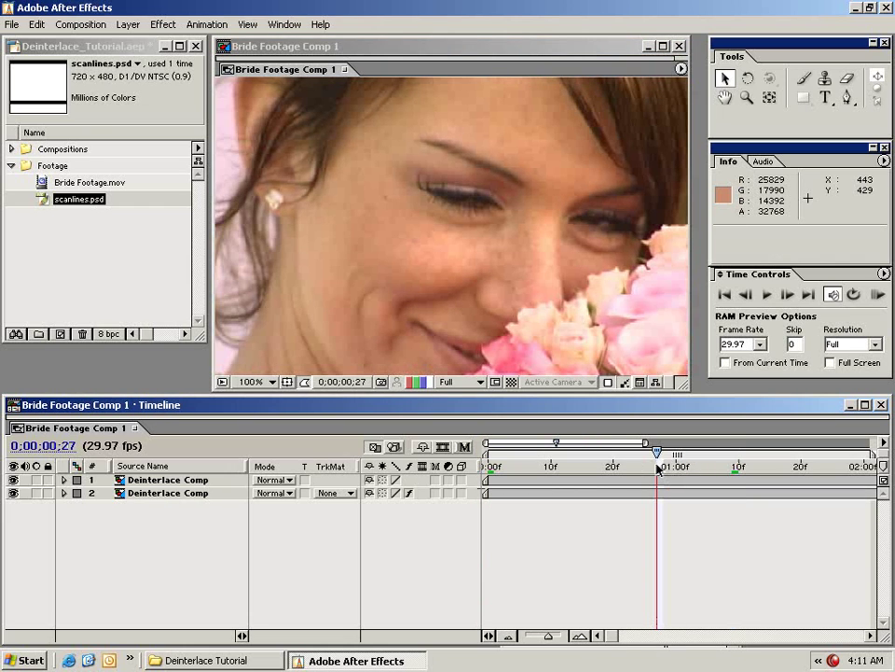
pyautogui.moveTo(642, 464); pyautogui.dragTo(570, 467)
pyautogui.moveTo(579, 296); pyautogui.dragTo(530, 284)
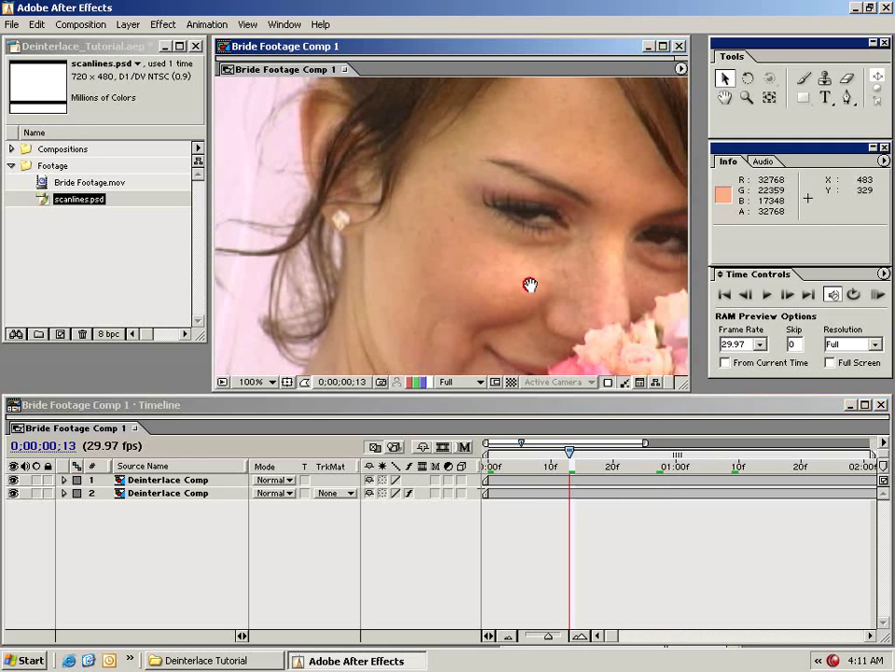
# Run a RAM Preview of the deinterlaced footage, stop it, and scrub to frame 25
pyautogui.click(879, 296)
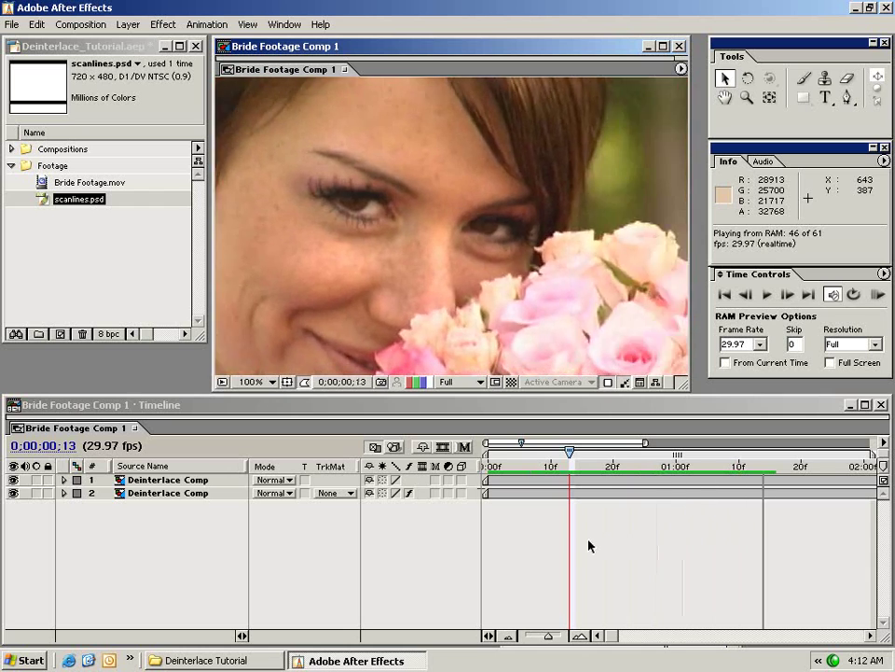
pyautogui.click(586, 512)
pyautogui.moveTo(516, 463); pyautogui.dragTo(753, 474)
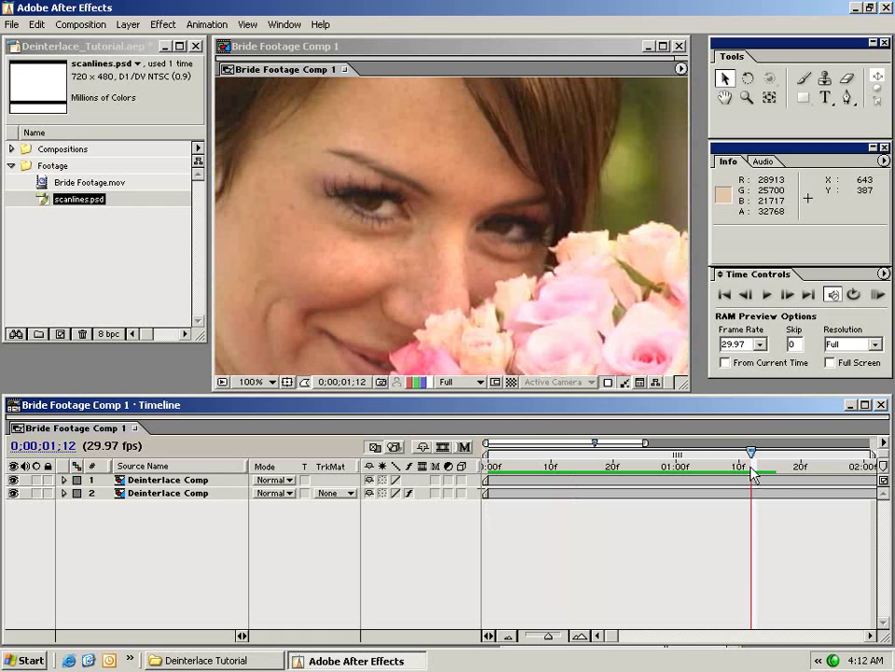
pyautogui.moveTo(754, 474); pyautogui.dragTo(645, 475)
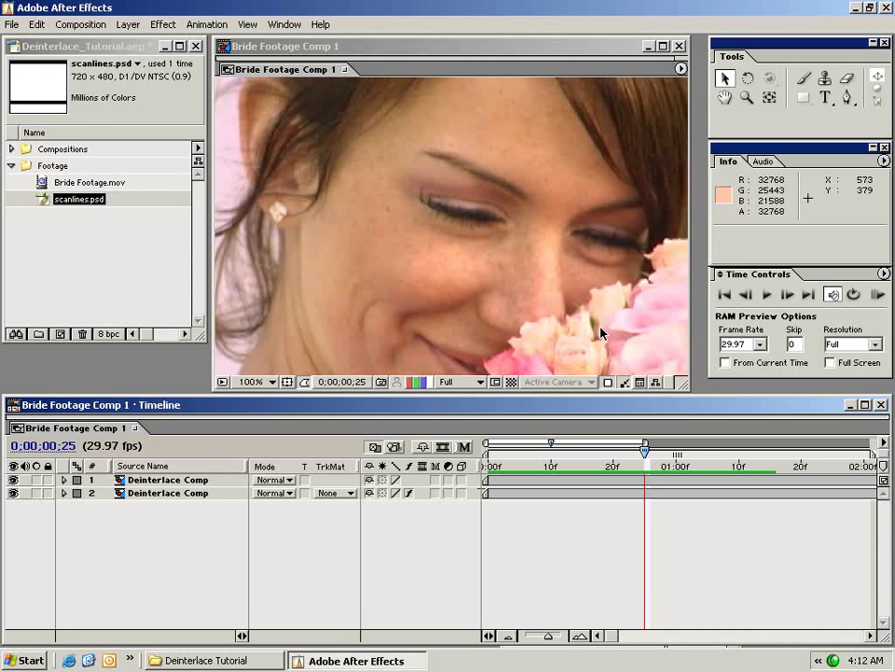
# Jump to frame 0;00;00;08 and zoom the viewer out to 50%
pyautogui.click(514, 492)
pyautogui.click(82, 250)
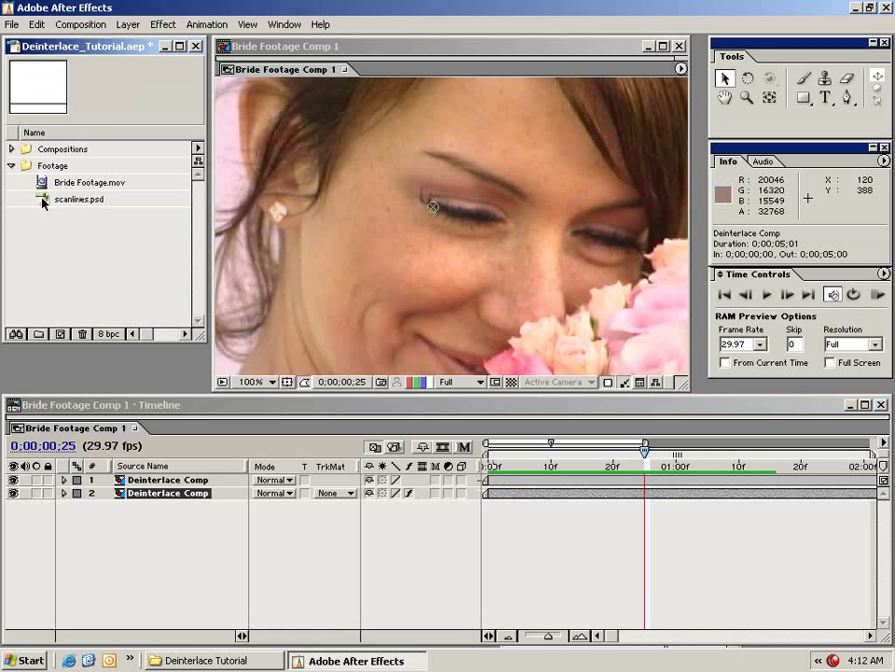
pyautogui.click(540, 464)
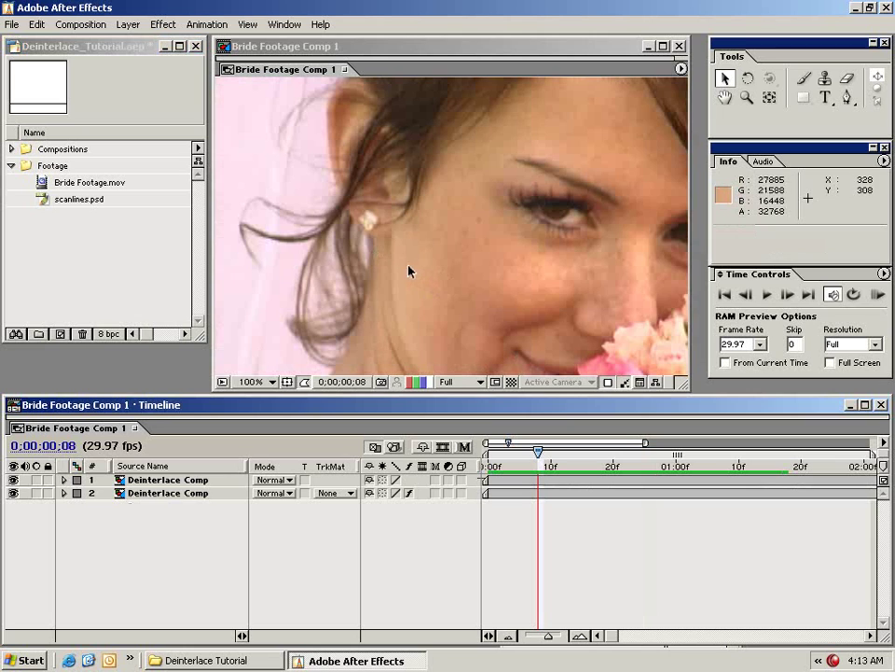
pyautogui.press(',')
# Create a new adjustment layer at the top of Bride Footage Comp 1
pyautogui.click(128, 24)
pyautogui.moveTo(131, 40)
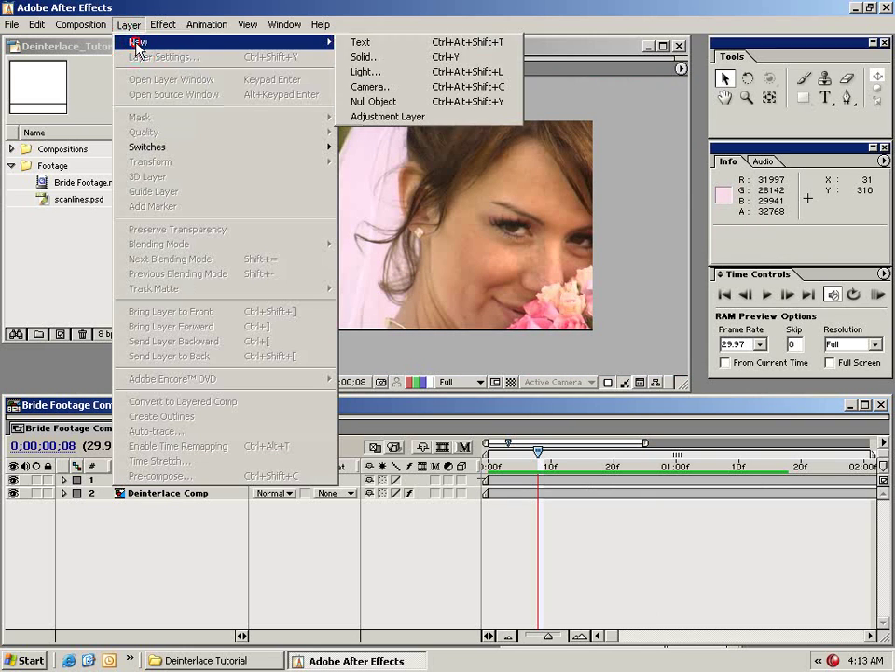
pyautogui.click(388, 116)
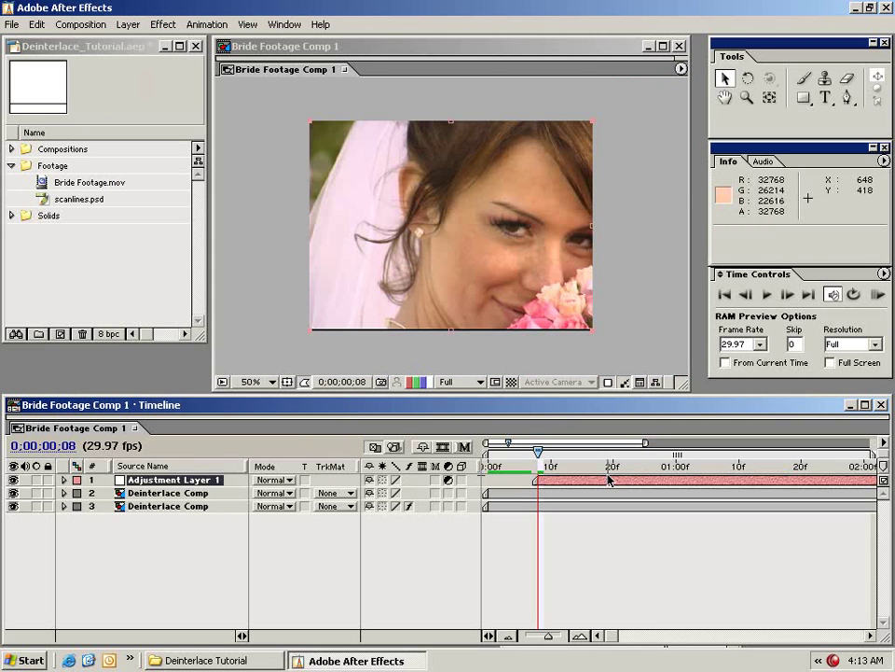
# Apply Directional Blur to Adjustment Layer 1 with Blur Length 0.5, viewing the face at 100%
pyautogui.click(163, 24)
pyautogui.moveTo(254, 139)
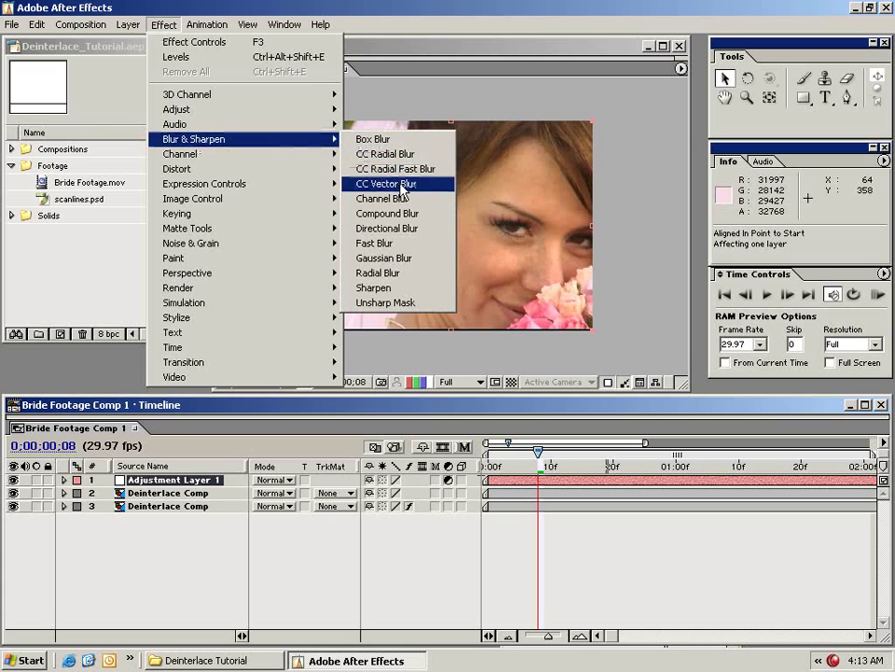
pyautogui.click(417, 229)
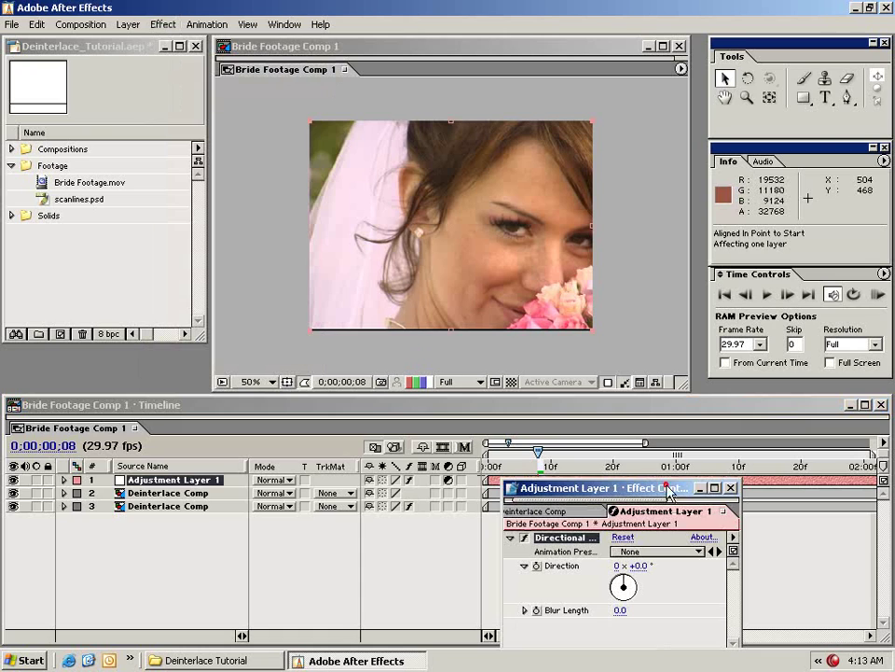
pyautogui.moveTo(676, 484); pyautogui.dragTo(788, 166)
pyautogui.moveTo(653, 114); pyautogui.dragTo(42, 355)
pyautogui.click(124, 479)
pyautogui.write('.5')
pyautogui.press('Return')
pyautogui.click(500, 286)
pyautogui.press('.')
pyautogui.moveTo(492, 305); pyautogui.dragTo(393, 306)
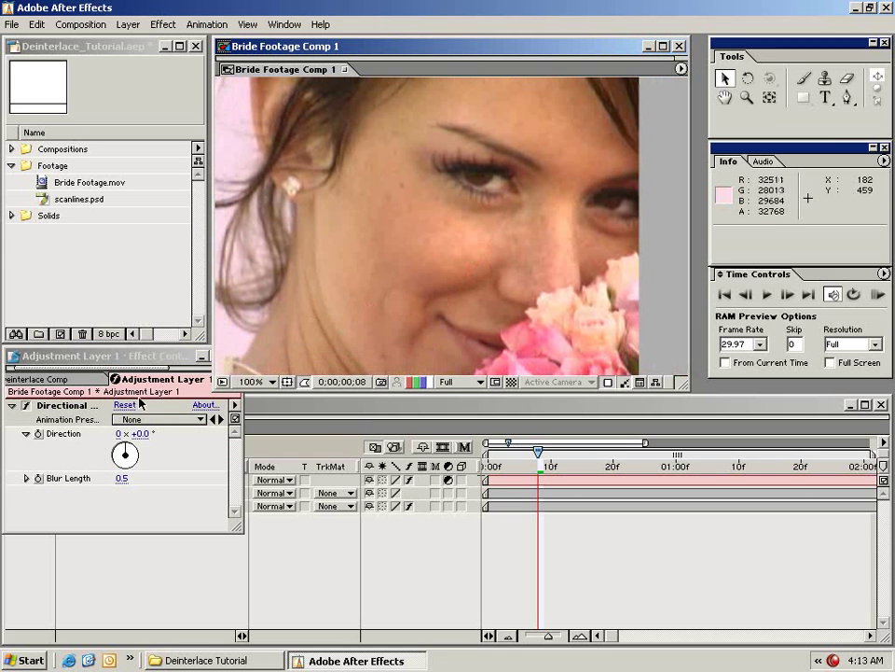
# Hide and re-show Adjustment Layer 1 to compare the footage with and without its blur
pyautogui.moveTo(122, 358); pyautogui.dragTo(86, 173)
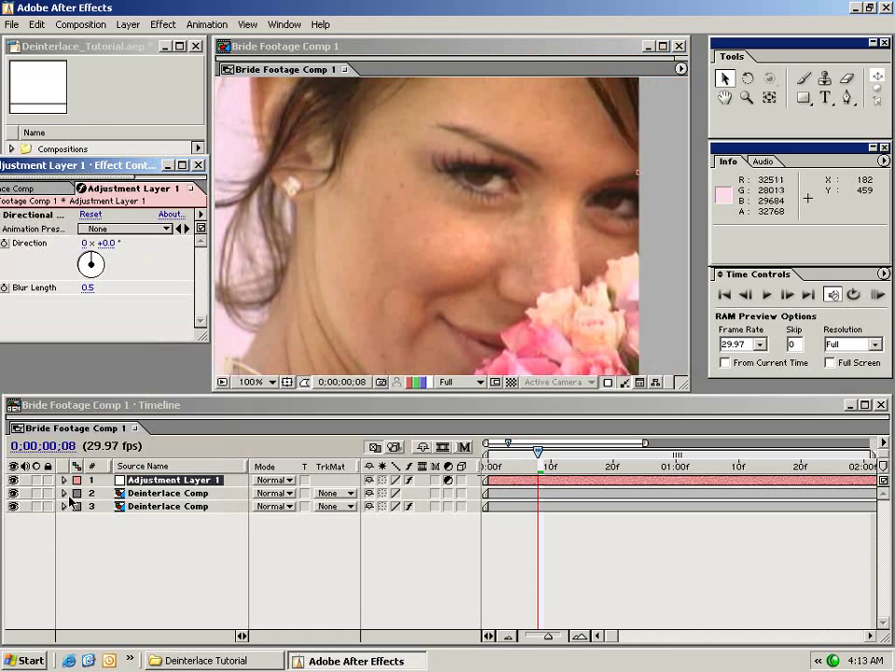
pyautogui.click(13, 480)
pyautogui.click(14, 481)
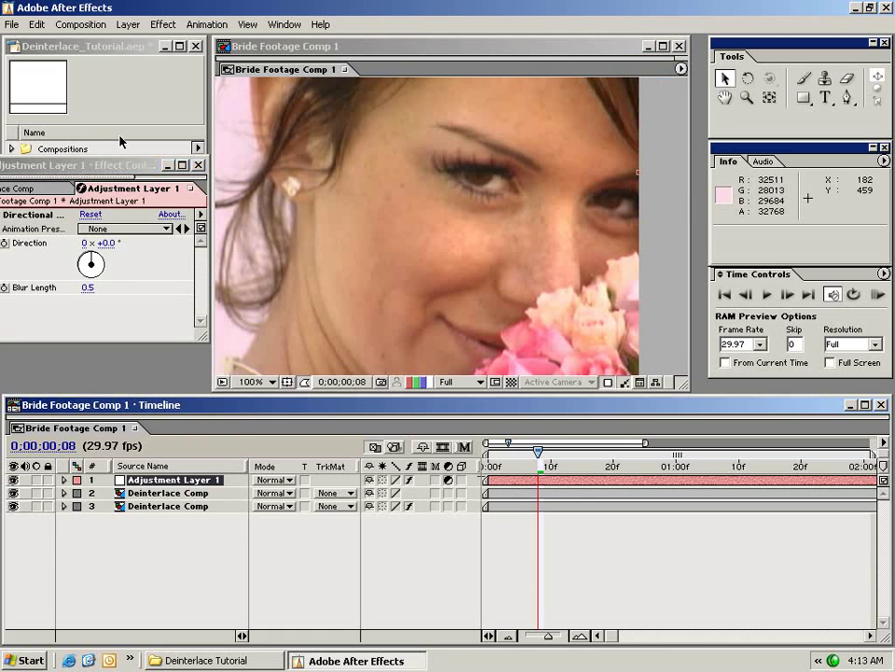
pyautogui.moveTo(109, 172); pyautogui.dragTo(219, 322)
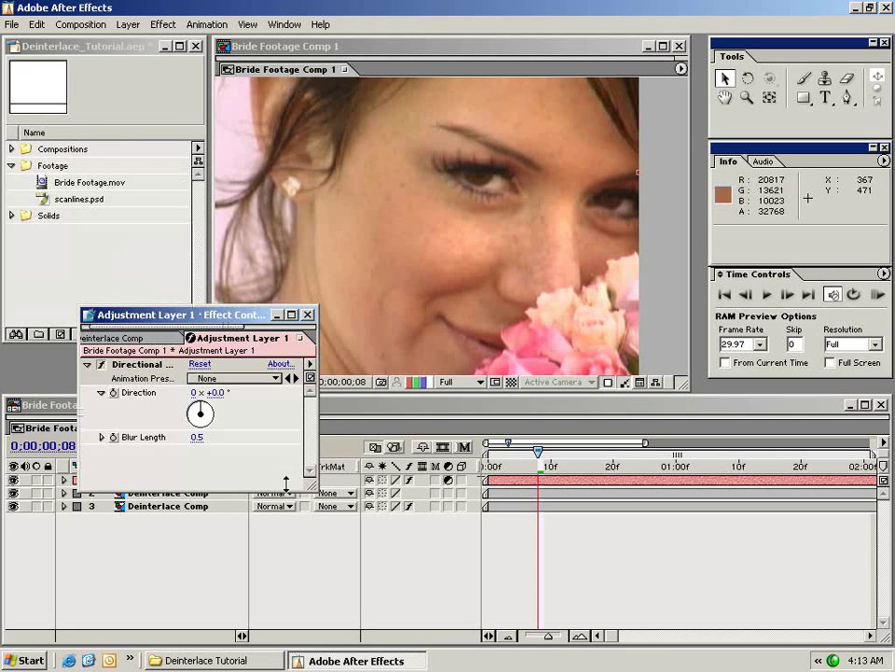
pyautogui.moveTo(311, 487); pyautogui.dragTo(371, 543)
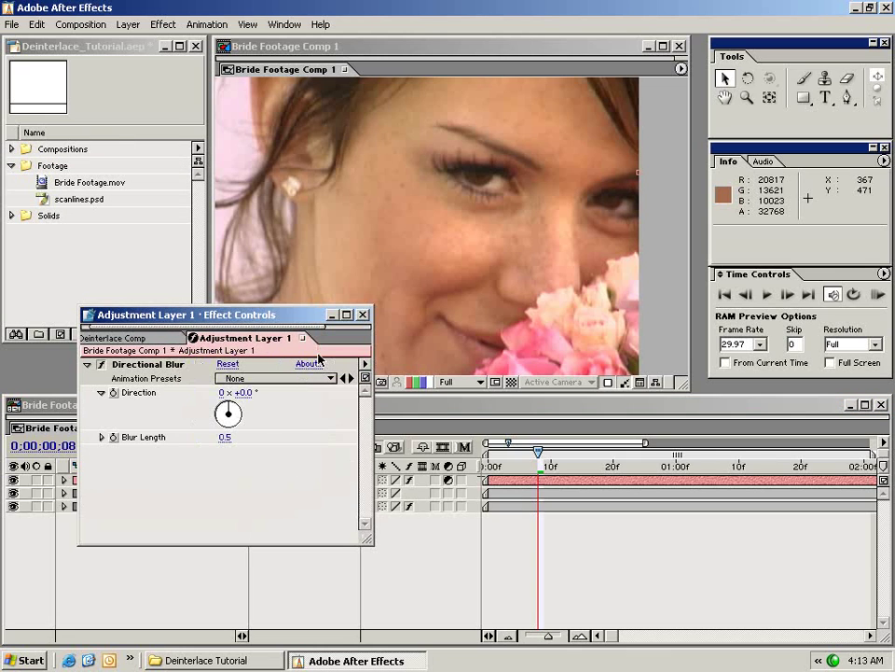
pyautogui.moveTo(289, 317); pyautogui.dragTo(294, 427)
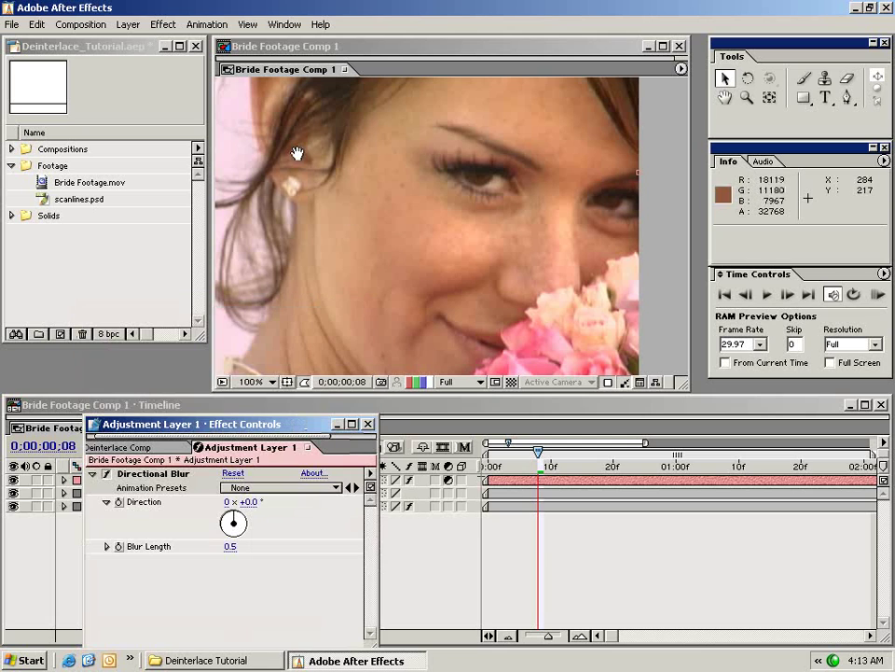
pyautogui.moveTo(295, 152); pyautogui.dragTo(429, 205)
pyautogui.moveTo(599, 261); pyautogui.dragTo(406, 246)
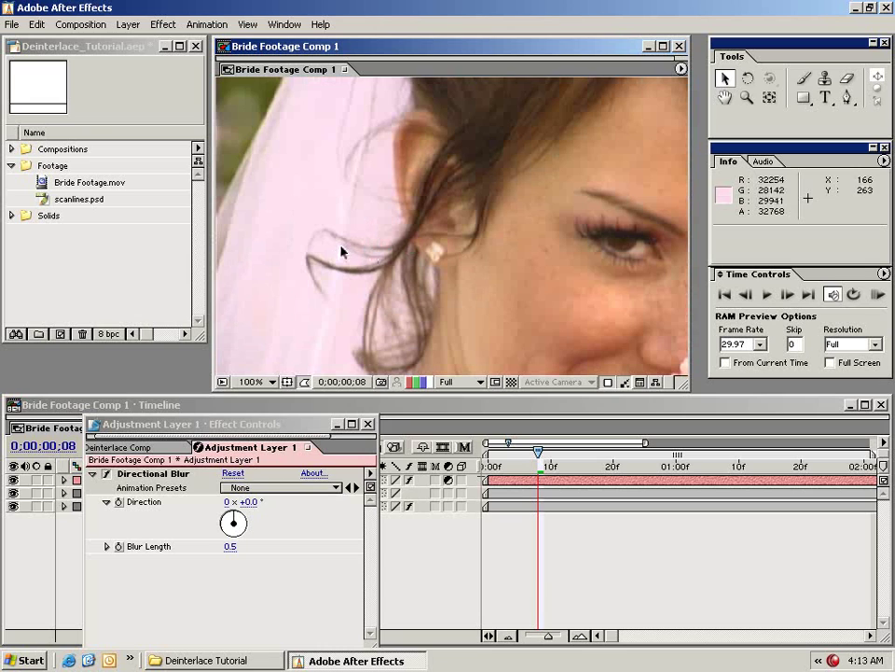
pyautogui.moveTo(369, 281); pyautogui.dragTo(530, 269)
# Delete the Directional Blur effect from Adjustment Layer 1
pyautogui.click(168, 475)
pyautogui.press('Delete')
pyautogui.click(574, 548)
pyautogui.click(554, 482)
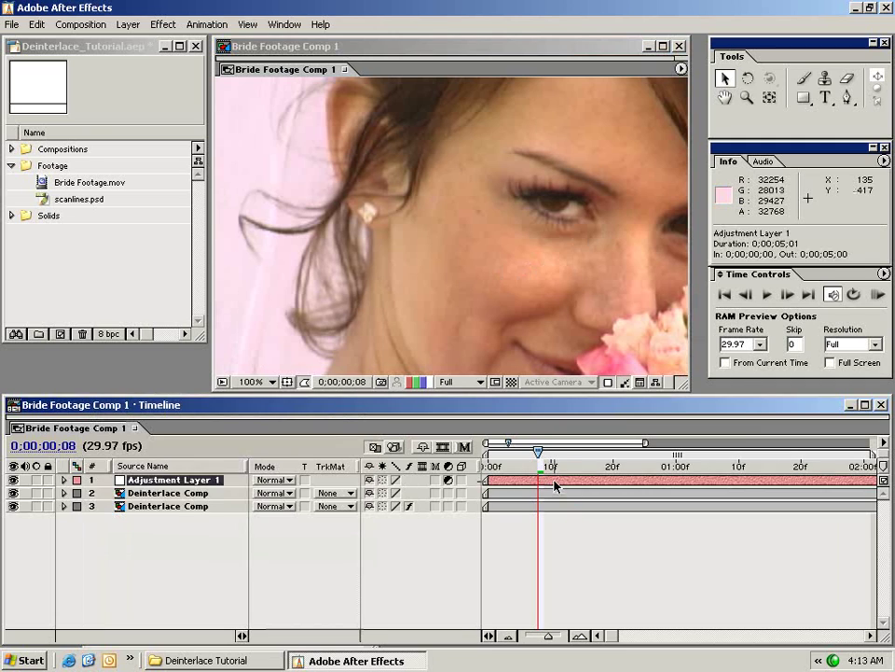